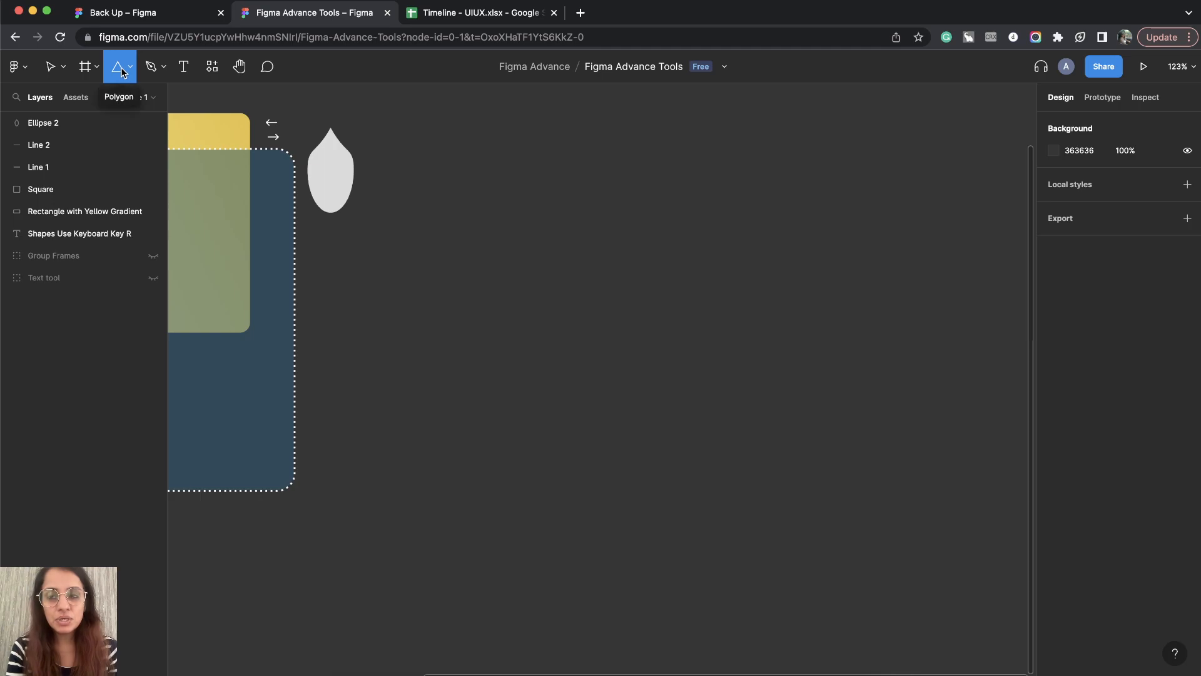
# Step: Draw a triangle with the Polygon tool, about 207 × 207, in the empty area beside the teardrop shape
pyautogui.moveTo(465, 151)
pyautogui.mouseDown()
pyautogui.moveTo(882, 322)
pyautogui.moveTo(442, 194)
pyautogui.moveTo(689, 272)
pyautogui.mouseUp()
pyautogui.moveTo(776, 299)
pyautogui.mouseDown()
pyautogui.moveTo(598, 232)
pyautogui.moveTo(847, 287)
pyautogui.moveTo(872, 281)
pyautogui.moveTo(715, 243)
pyautogui.moveTo(817, 228)
pyautogui.moveTo(820, 309)
pyautogui.moveTo(804, 236)
pyautogui.moveTo(790, 306)
pyautogui.moveTo(663, 303)
pyautogui.moveTo(804, 271)
pyautogui.mouseUp()
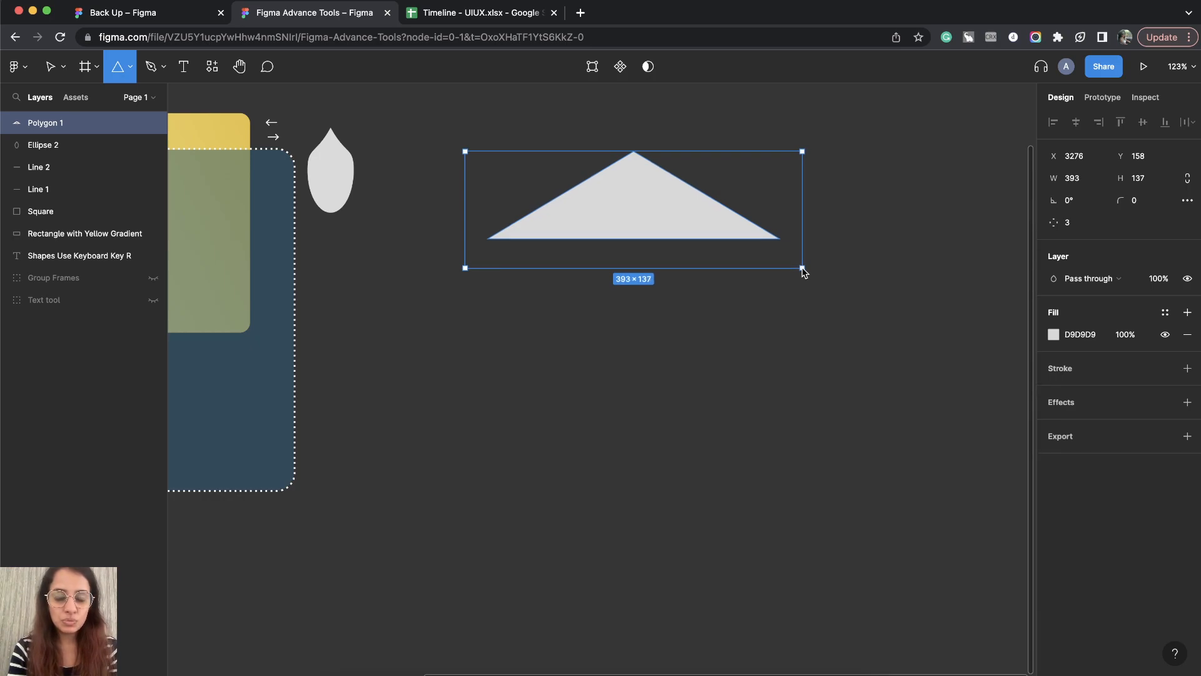
pyautogui.moveTo(804, 271)
pyautogui.mouseDown()
pyautogui.moveTo(842, 303)
pyautogui.moveTo(560, 199)
pyautogui.moveTo(695, 289)
pyautogui.moveTo(621, 248)
pyautogui.moveTo(643, 262)
pyautogui.mouseUp()
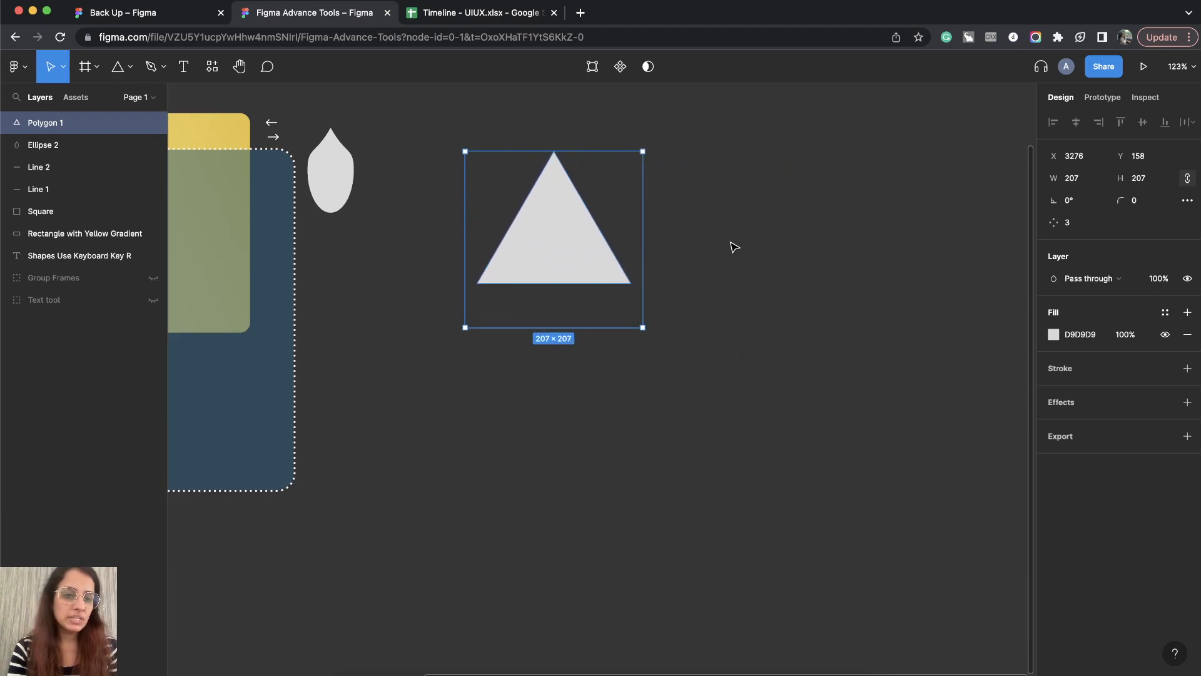
pyautogui.click(755, 258)
pyautogui.click(558, 244)
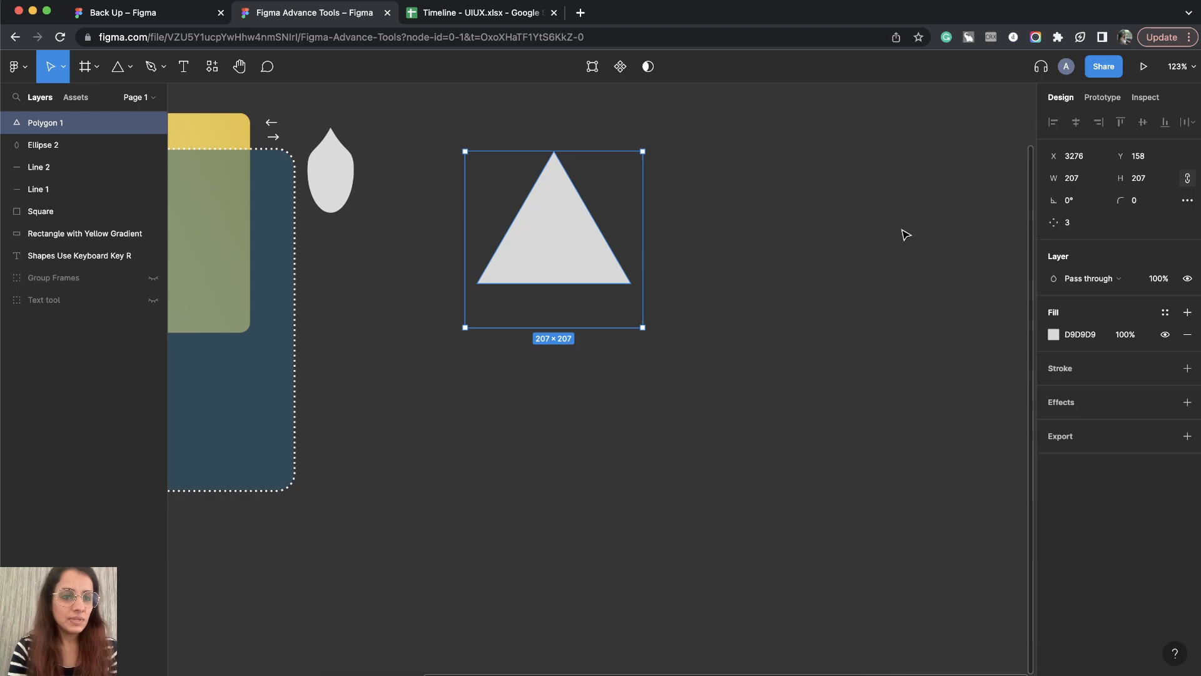
# Step: Round the triangle's corners with a radius of 12, keeping the triangle selected
pyautogui.click(1068, 224)
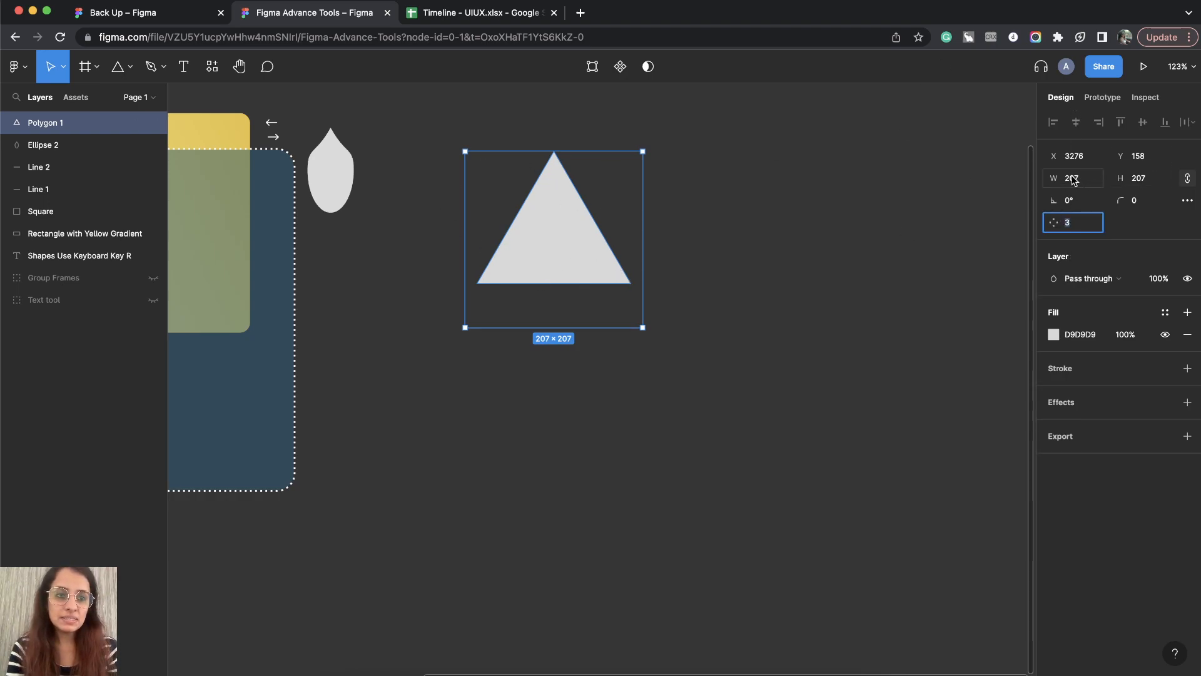
pyautogui.moveTo(1056, 201)
pyautogui.mouseDown()
pyautogui.moveTo(1040, 199)
pyautogui.moveTo(1056, 201)
pyautogui.mouseUp()
pyautogui.click(1136, 209)
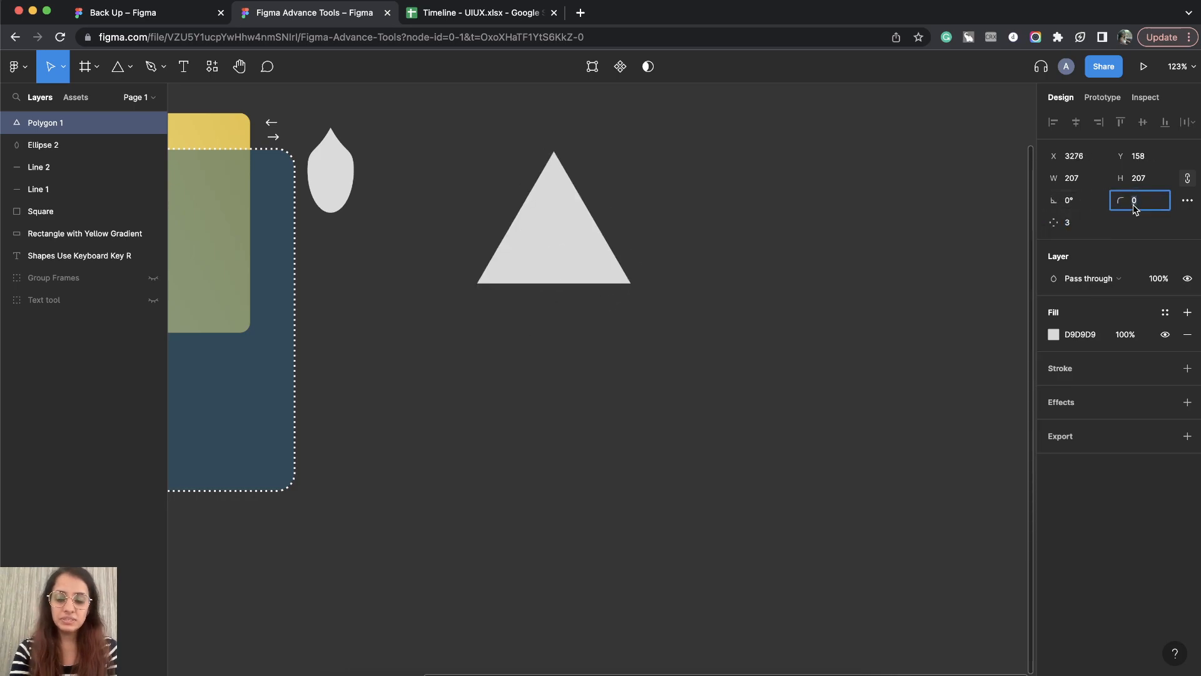
pyautogui.write('12')
pyautogui.press('Return')
pyautogui.click(807, 431)
pyautogui.press('super+z')
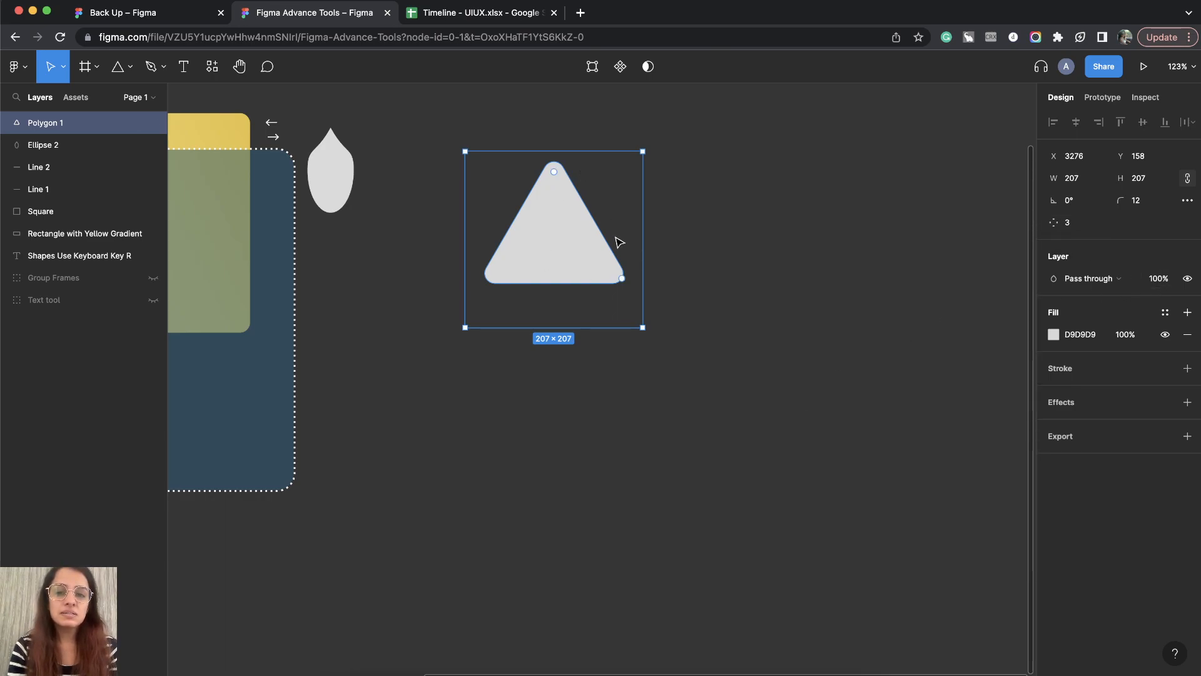
# Step: Change the polygon's point count to 4, to 5, and finally to 6
pyautogui.click(1072, 224)
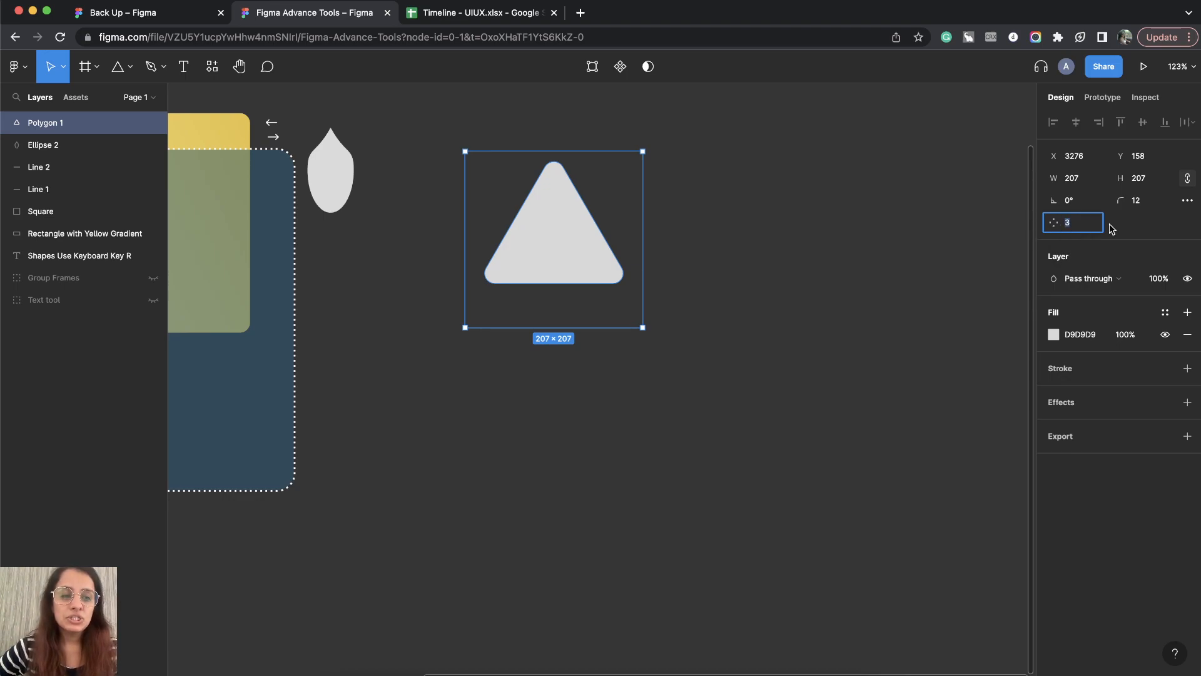
pyautogui.write('4')
pyautogui.press('Return')
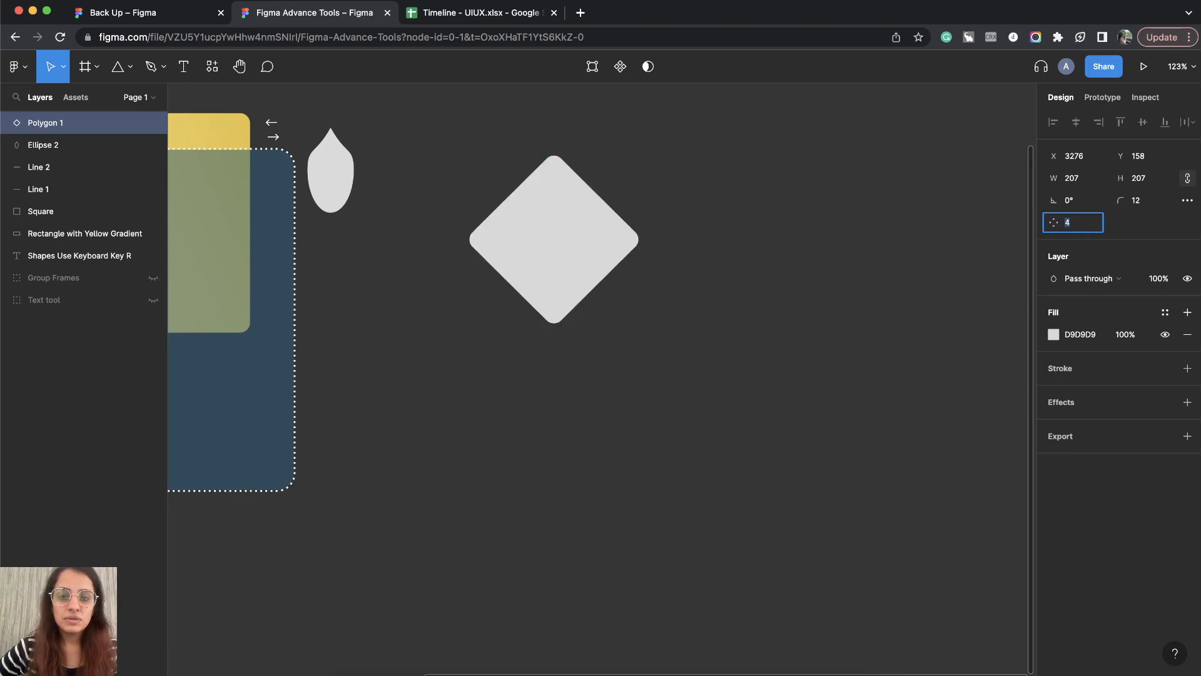
pyautogui.write('5')
pyautogui.press('Return')
pyautogui.write('6')
pyautogui.press('Return')
# Step: Step the polygon's point count up and down to try other shapes, ending on 6
pyautogui.press('Up')
pyautogui.press('Up')
pyautogui.press('Up')
pyautogui.press('Down')
pyautogui.press('Down')
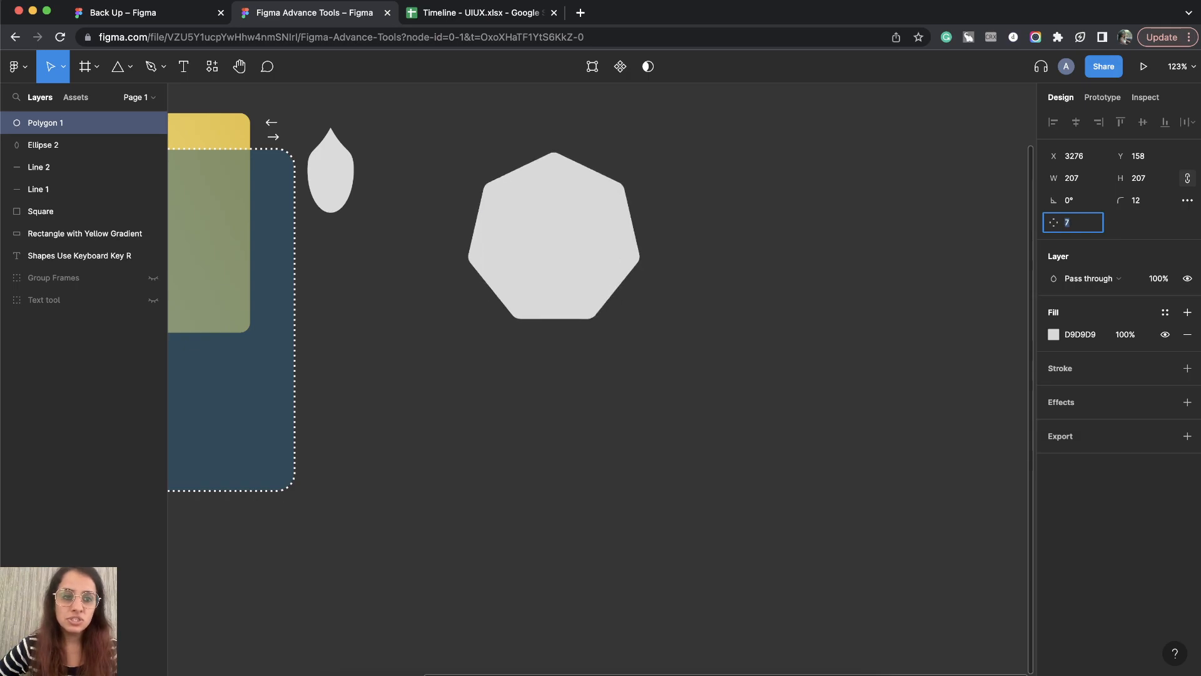
pyautogui.press('Down')
pyautogui.press('Down')
pyautogui.press('Up')
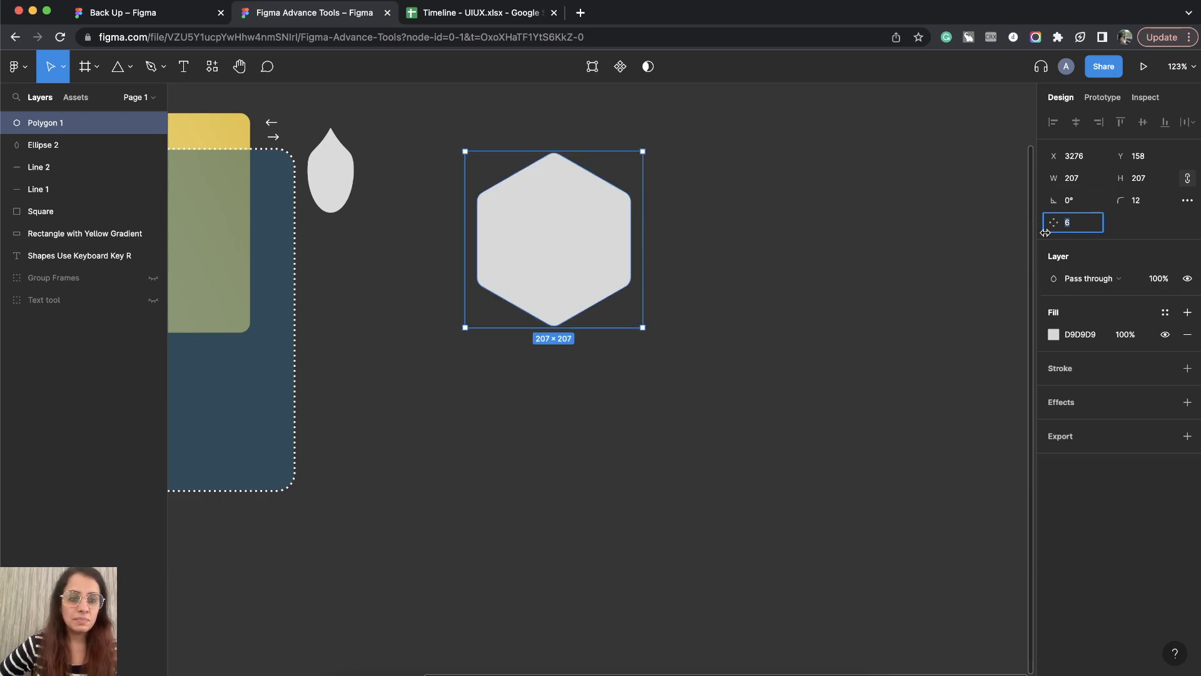
# Step: Reselect the hexagon and move it slightly to about X 3317, Y 201
pyautogui.click(757, 357)
pyautogui.click(608, 224)
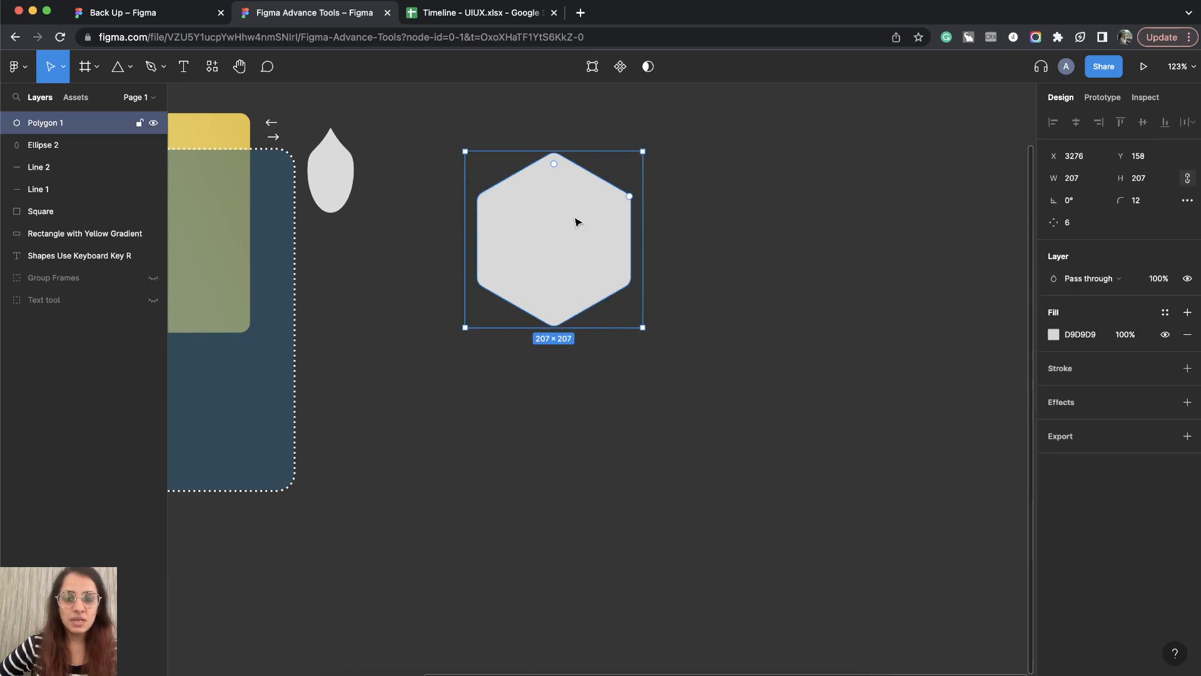
pyautogui.moveTo(558, 229); pyautogui.dragTo(595, 265)
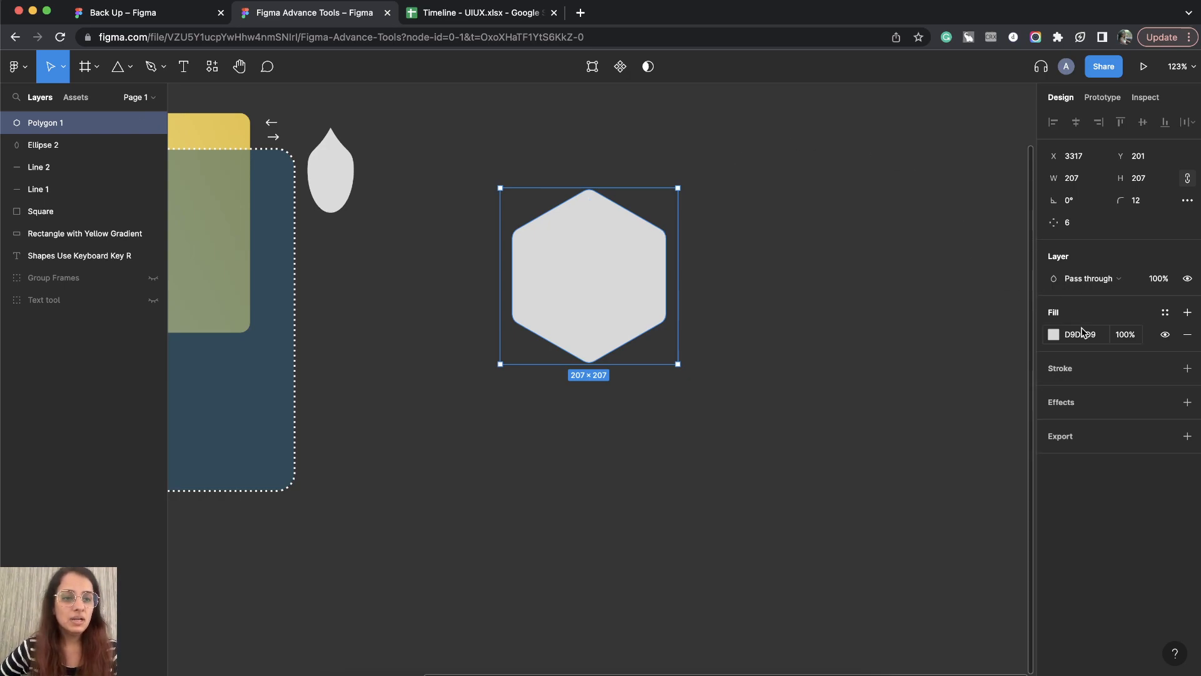
pyautogui.moveTo(590, 202)
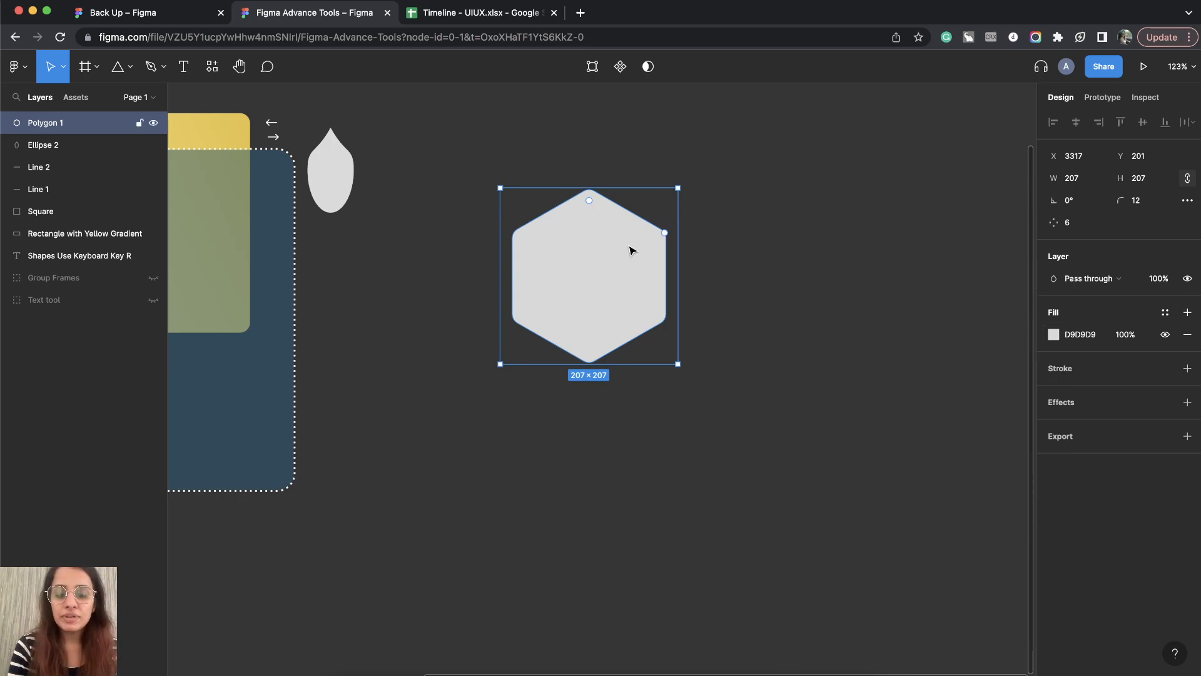
# Step: Move the yellow gradient rectangle away from the blue square to X 3163, Y 379 and enlarge it to about 917 × 643
pyautogui.scroll(-5, 616, 253)
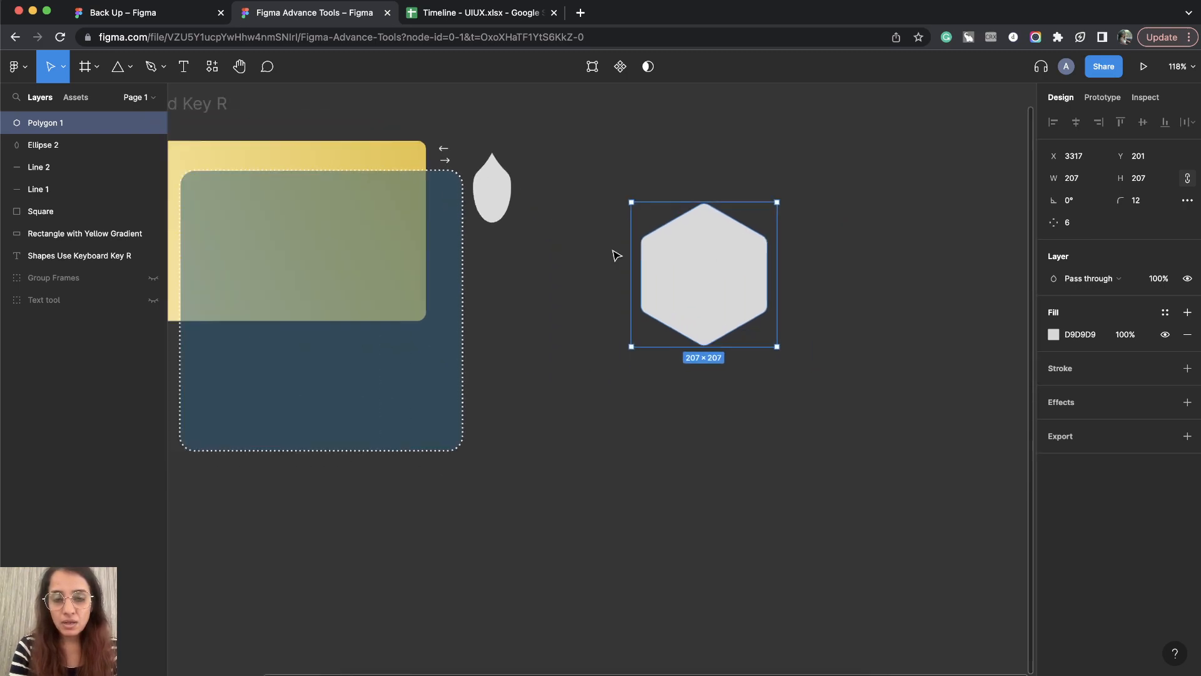
pyautogui.click(400, 199)
pyautogui.moveTo(317, 201); pyautogui.dragTo(587, 314)
pyautogui.moveTo(771, 399); pyautogui.dragTo(935, 556)
# Step: Lighten the first stop of the rectangle's linear gradient to pale yellow FFF6D8
pyautogui.click(1053, 313)
pyautogui.click(886, 304)
pyautogui.moveTo(951, 359); pyautogui.dragTo(901, 338)
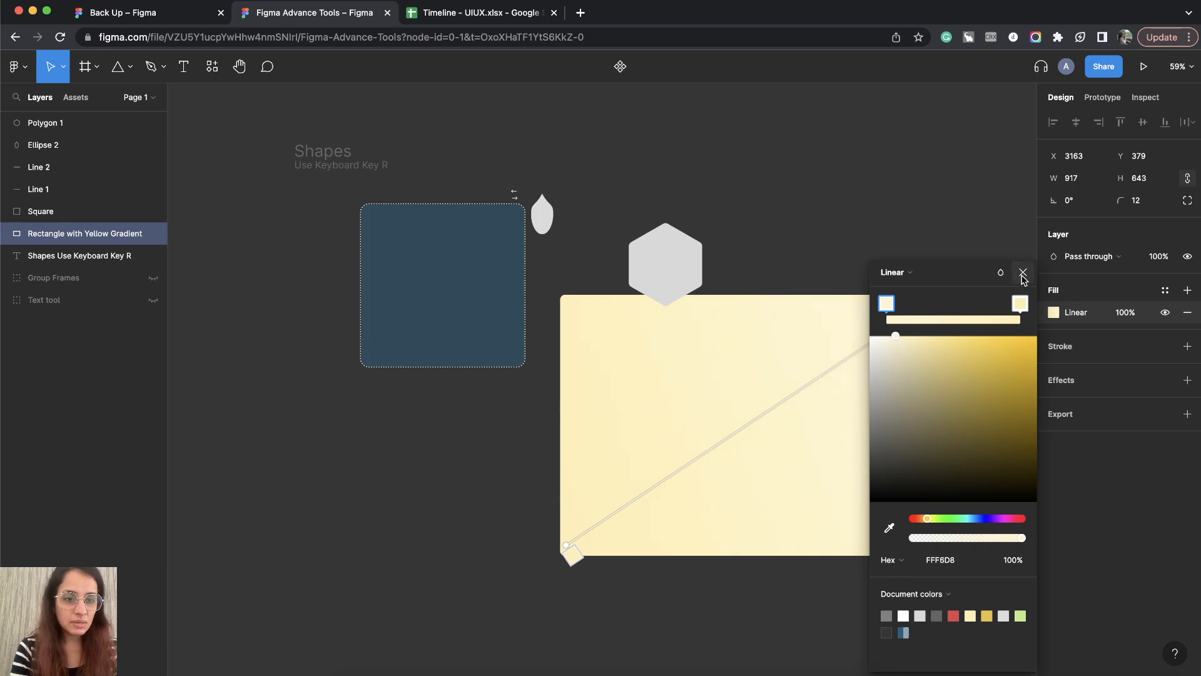
pyautogui.click(1023, 272)
pyautogui.click(813, 257)
# Step: Move the hexagon onto the upper-left part of the yellow rectangle, at about X 3286, Y 457
pyautogui.scroll(-2, 812, 257)
pyautogui.hscroll(2, 813, 257)
pyautogui.click(617, 231)
pyautogui.moveTo(616, 231); pyautogui.dragTo(676, 375)
pyautogui.scroll(5, 675, 376)
pyautogui.scroll(-3, 674, 377)
pyautogui.hscroll(2, 673, 378)
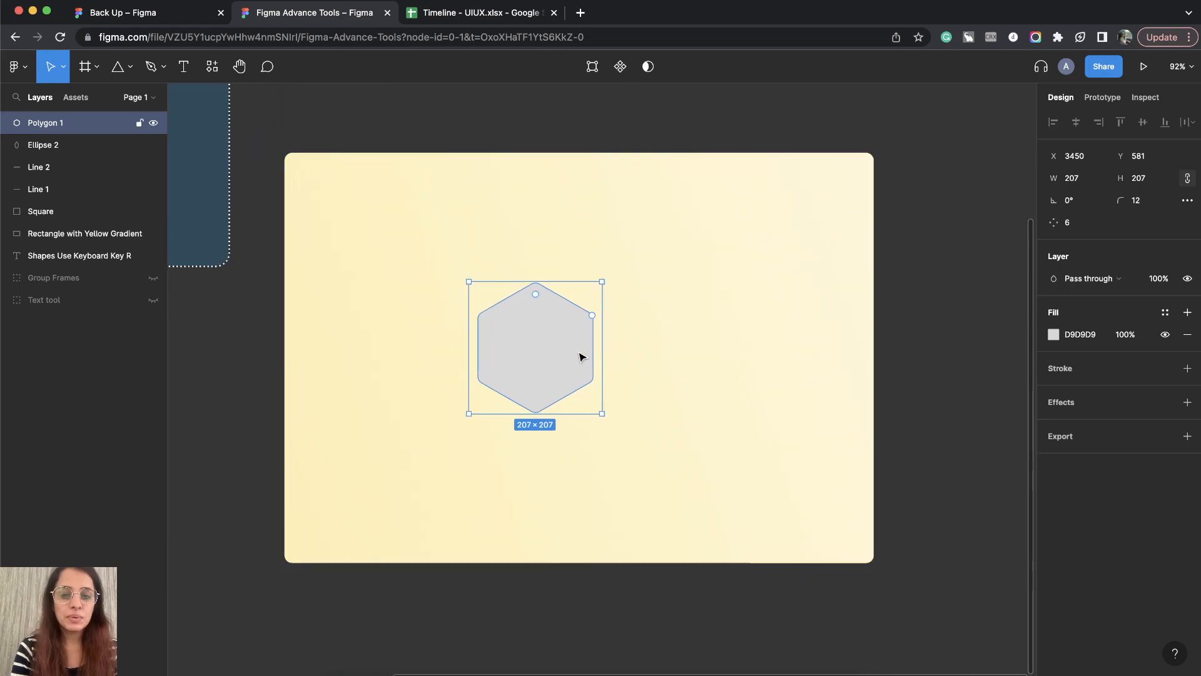
pyautogui.moveTo(525, 367); pyautogui.dragTo(416, 288)
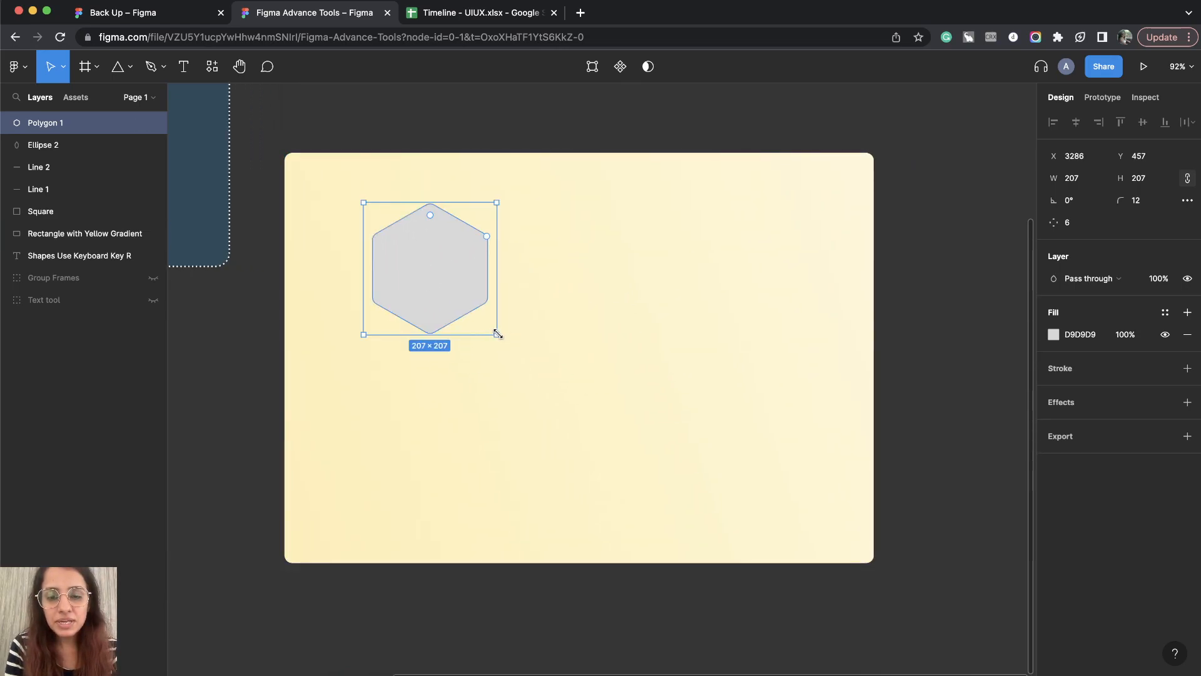
# Step: Enlarge the hexagon proportionally to about 441 × 441 and keep it selected
pyautogui.moveTo(497, 334); pyautogui.dragTo(646, 484)
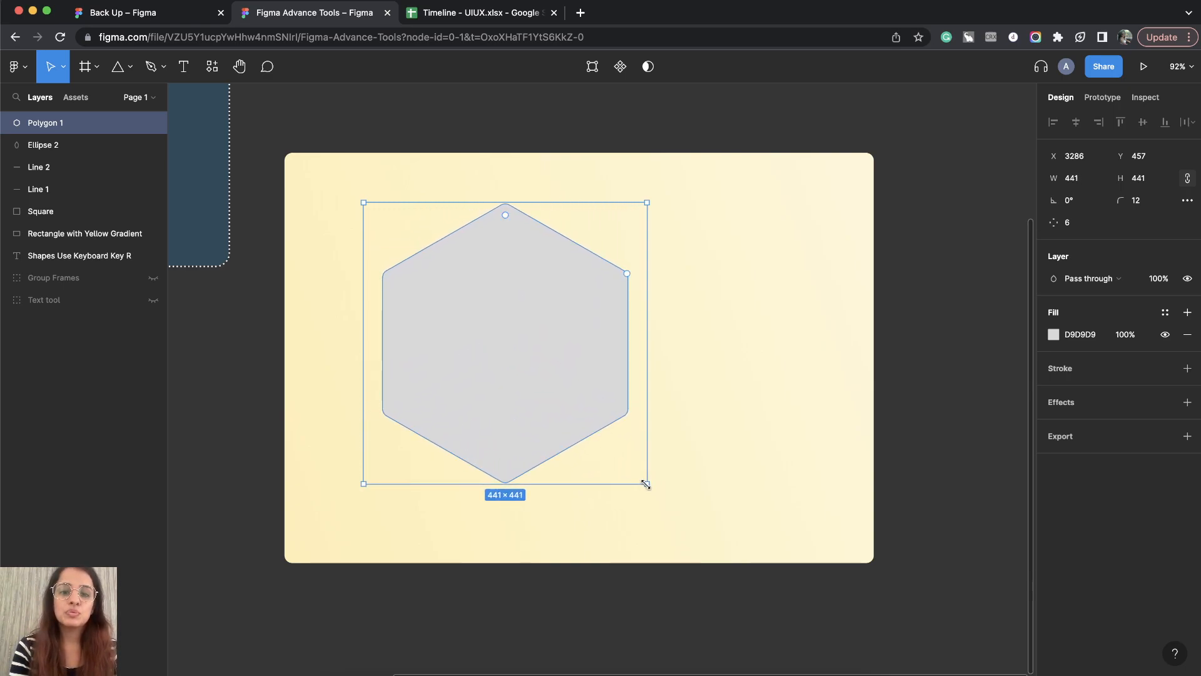
pyautogui.click(1018, 413)
pyautogui.click(544, 320)
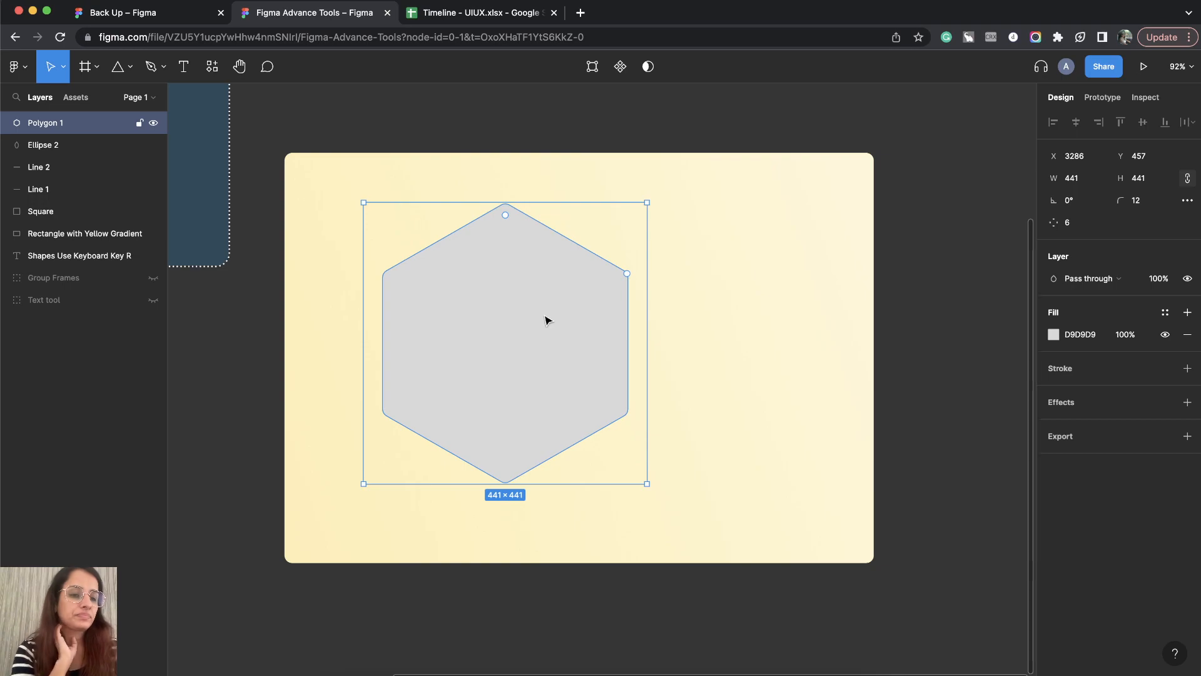
pyautogui.click(1053, 334)
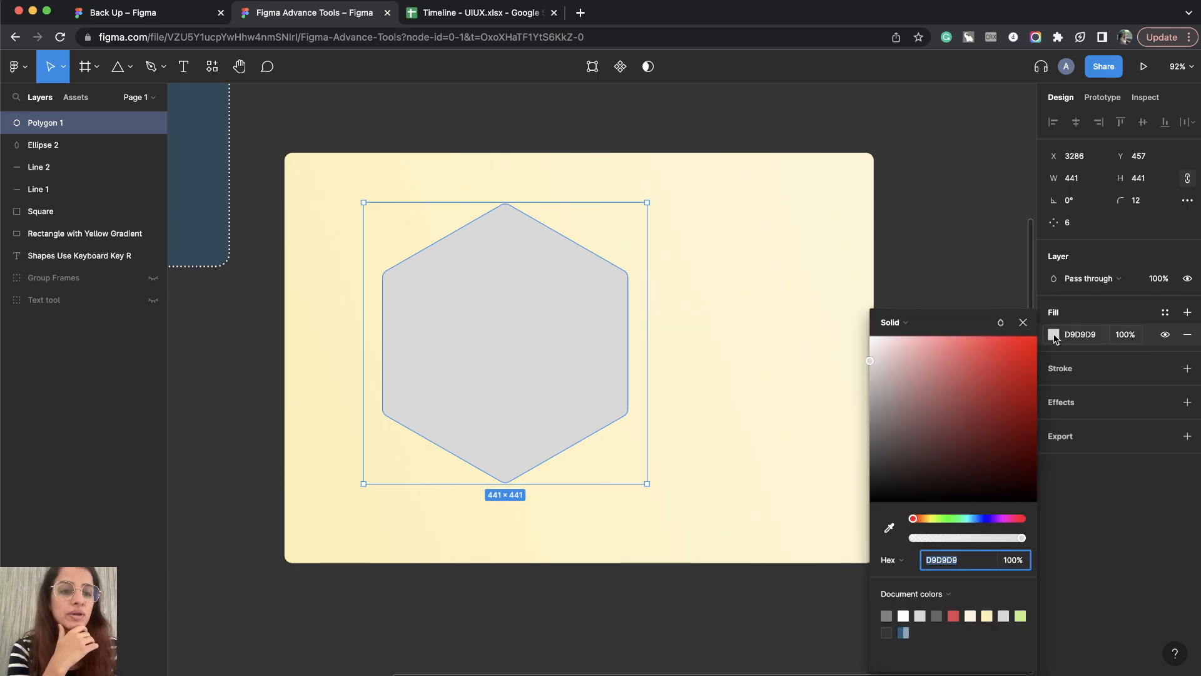
pyautogui.click(865, 341)
pyautogui.click(571, 384)
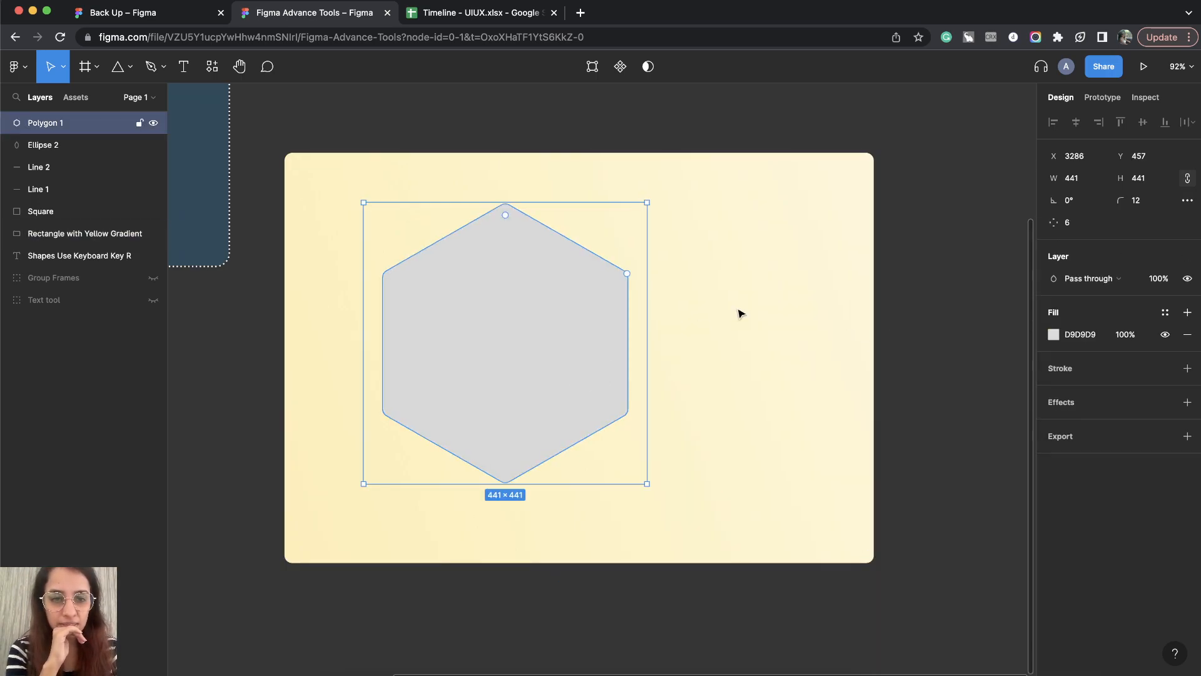
# Step: Change the hexagon's solid fill to white FFFFFF
pyautogui.click(1053, 334)
pyautogui.moveTo(910, 354); pyautogui.dragTo(870, 337)
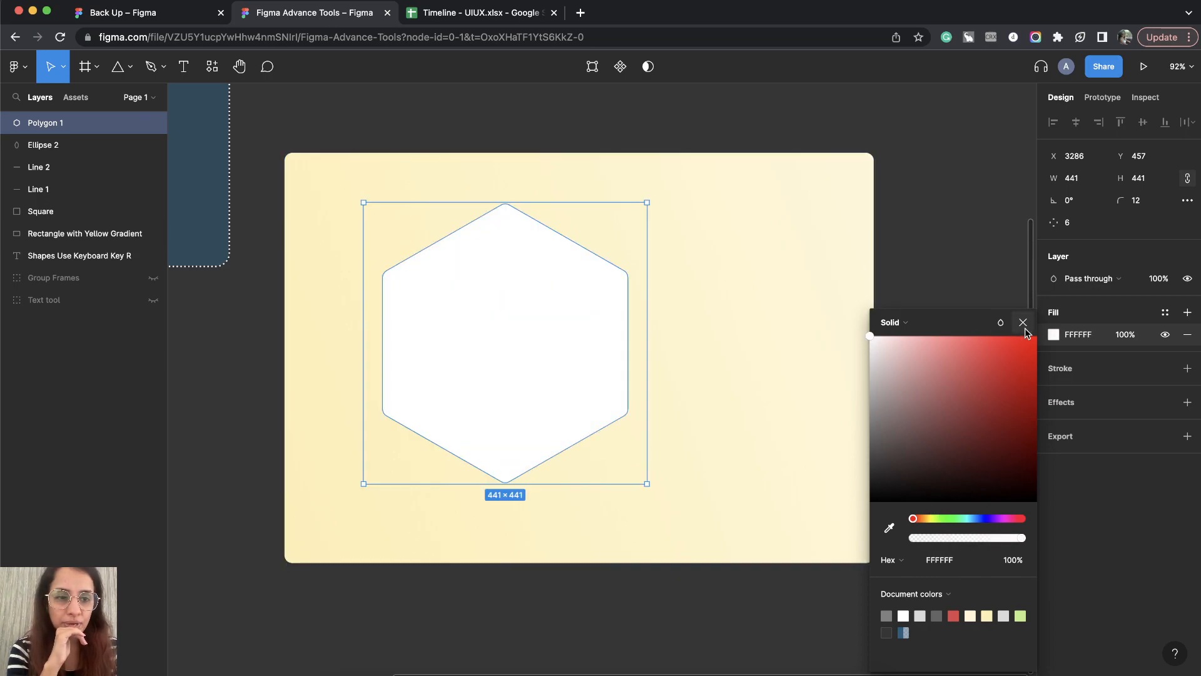
pyautogui.click(1023, 321)
pyautogui.click(930, 310)
# Step: Add an effect to the hexagon, keeping Drop shadow as its type
pyautogui.click(496, 371)
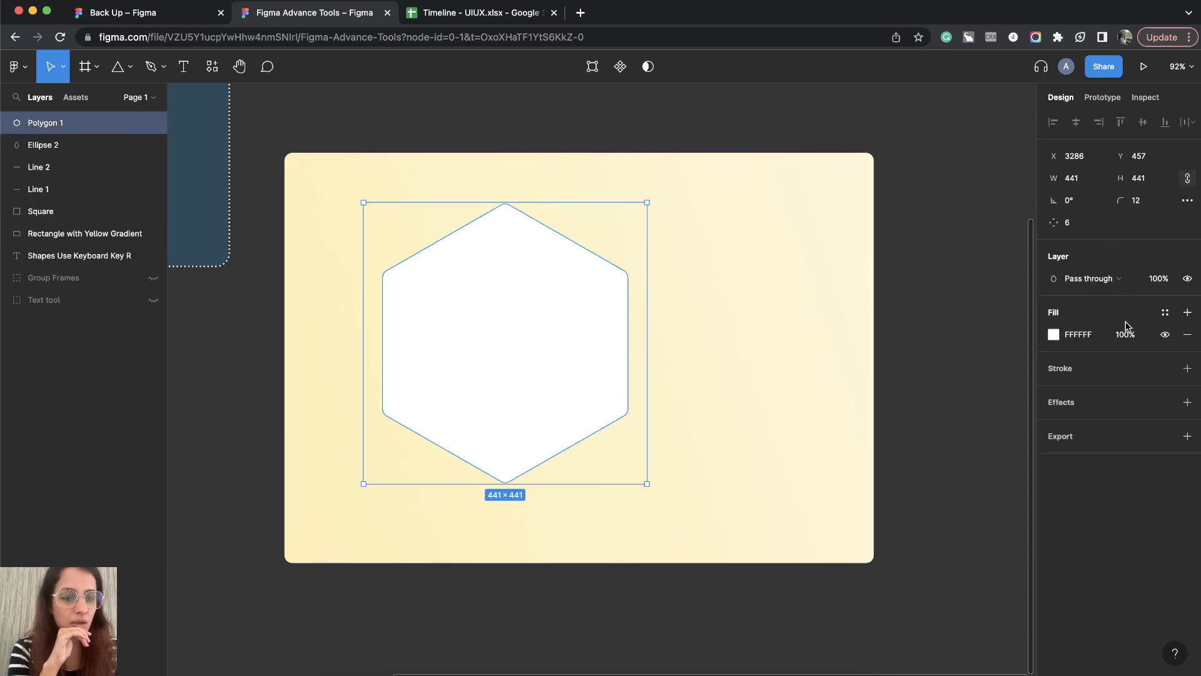
pyautogui.click(1188, 404)
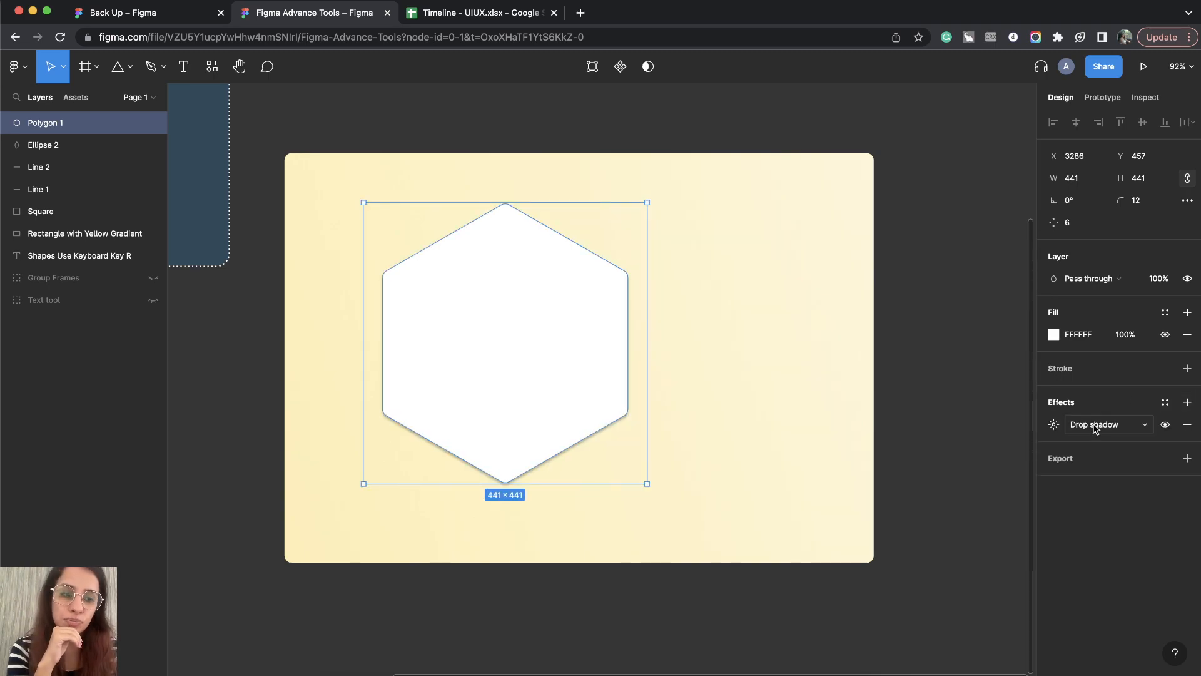
pyautogui.click(1145, 425)
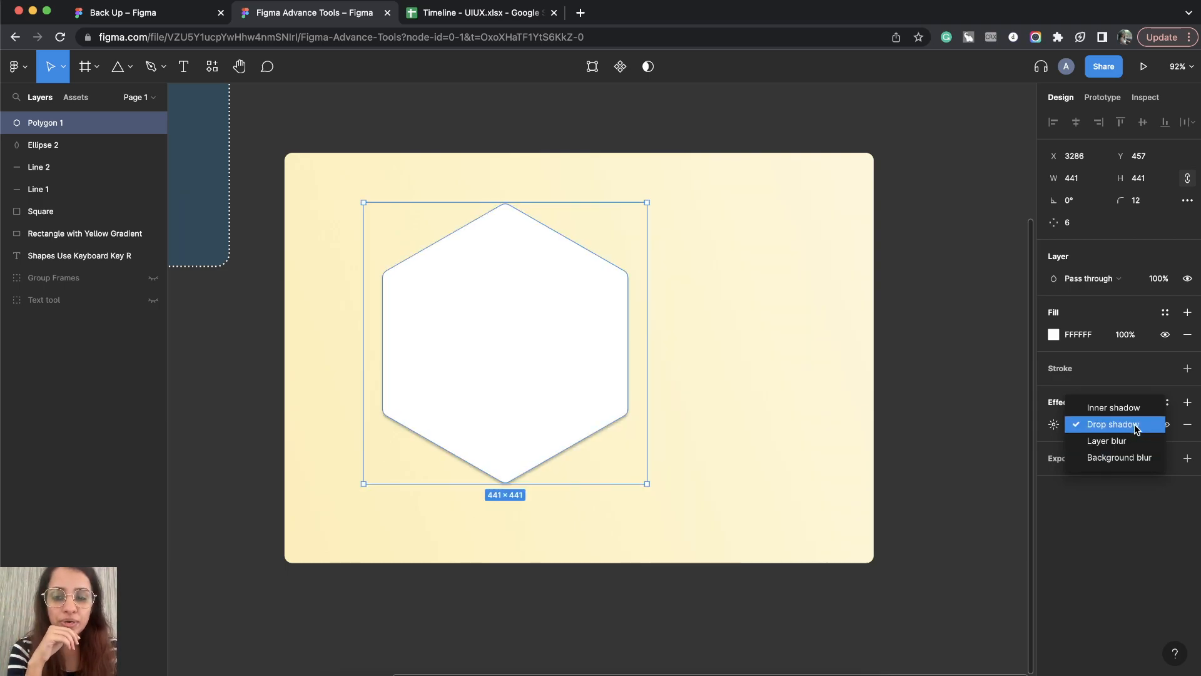
pyautogui.click(1136, 428)
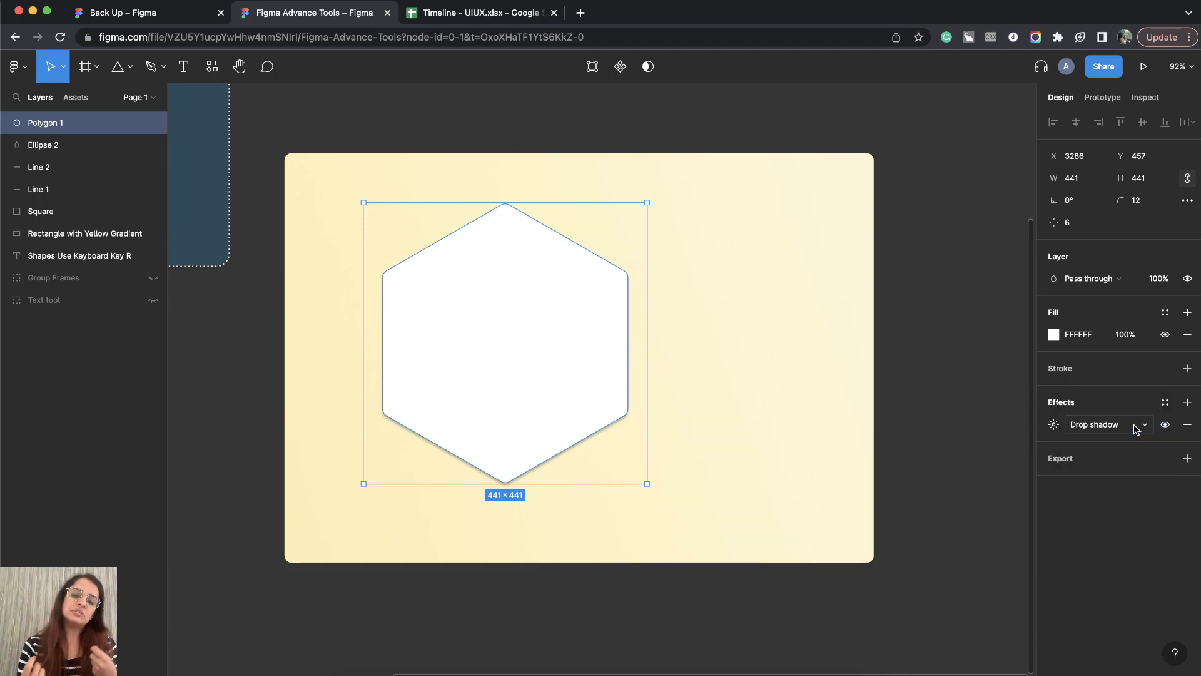
# Step: Set the hexagon's drop shadow offset to X 10 and Y 10
pyautogui.click(1055, 426)
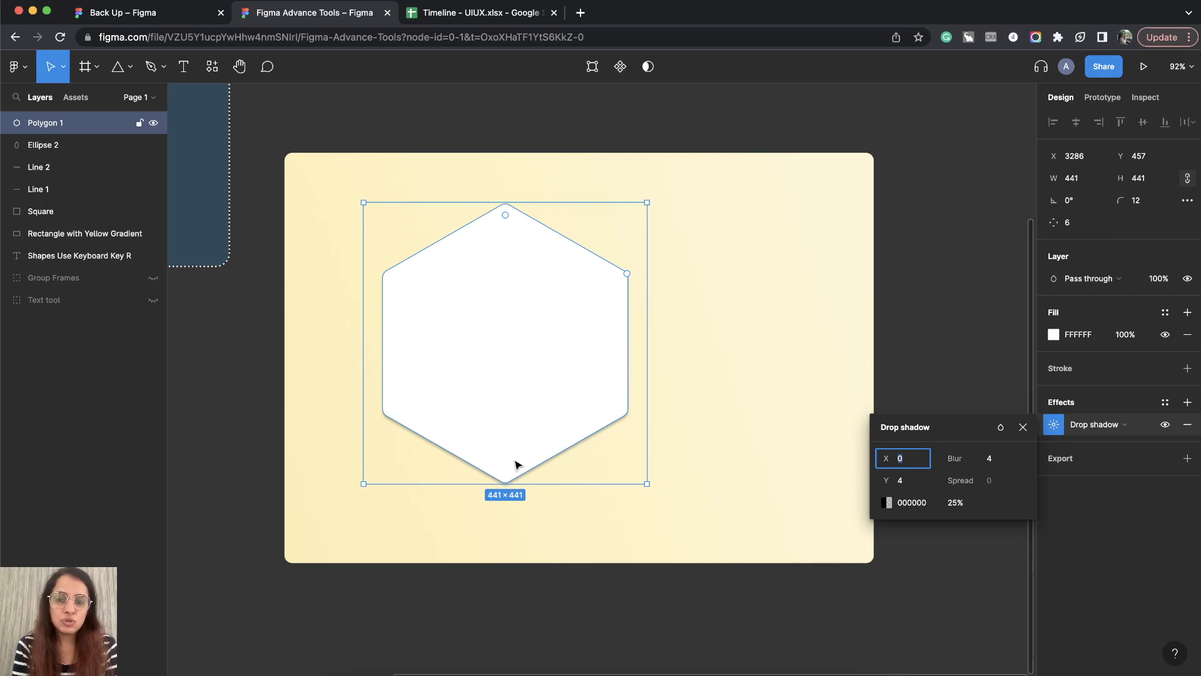
pyautogui.scroll(5, 515, 463)
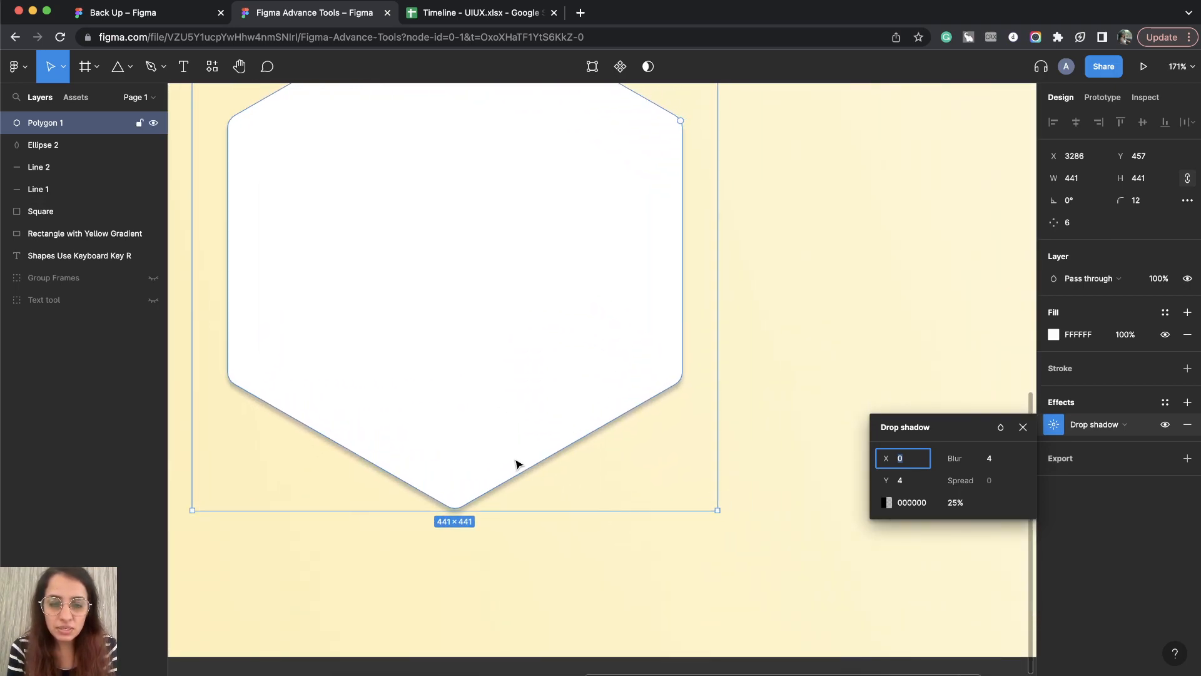
pyautogui.scroll(5, 515, 464)
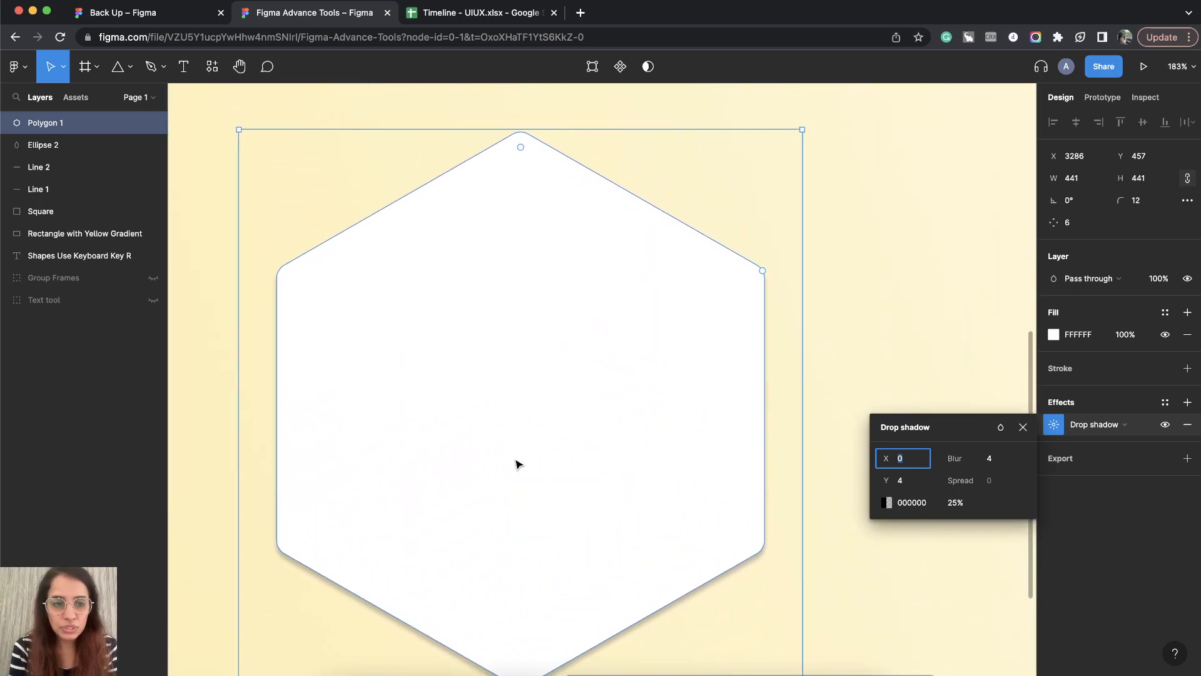
pyautogui.scroll(-2, 515, 463)
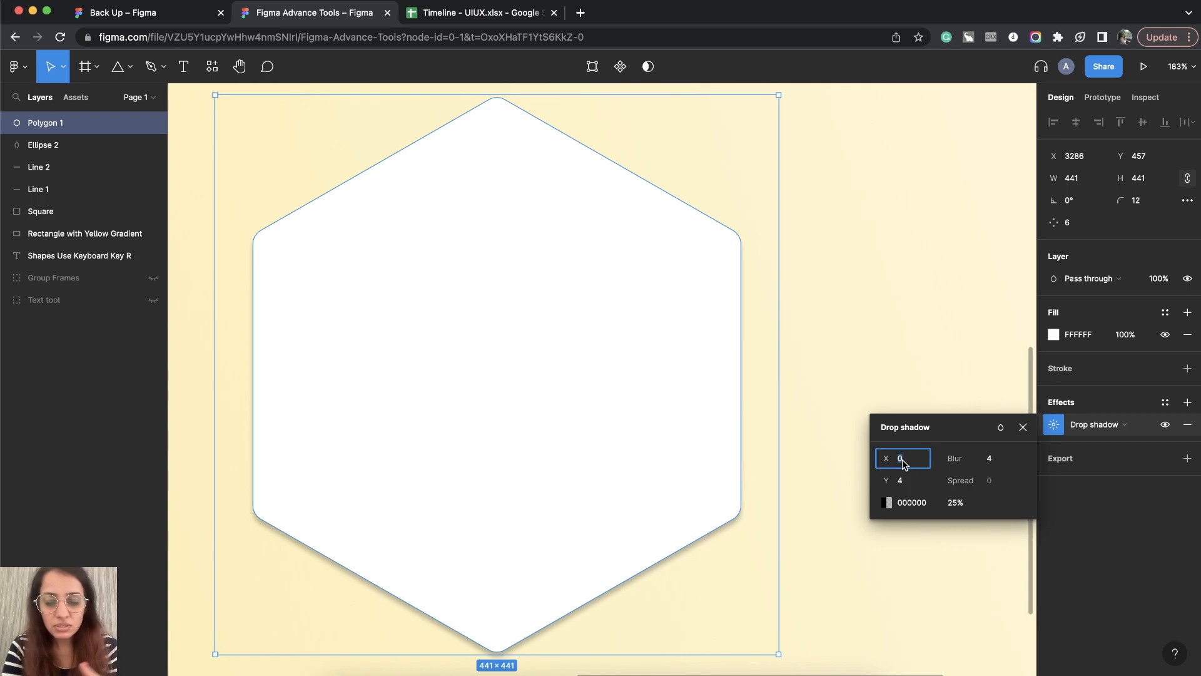
pyautogui.write('1')
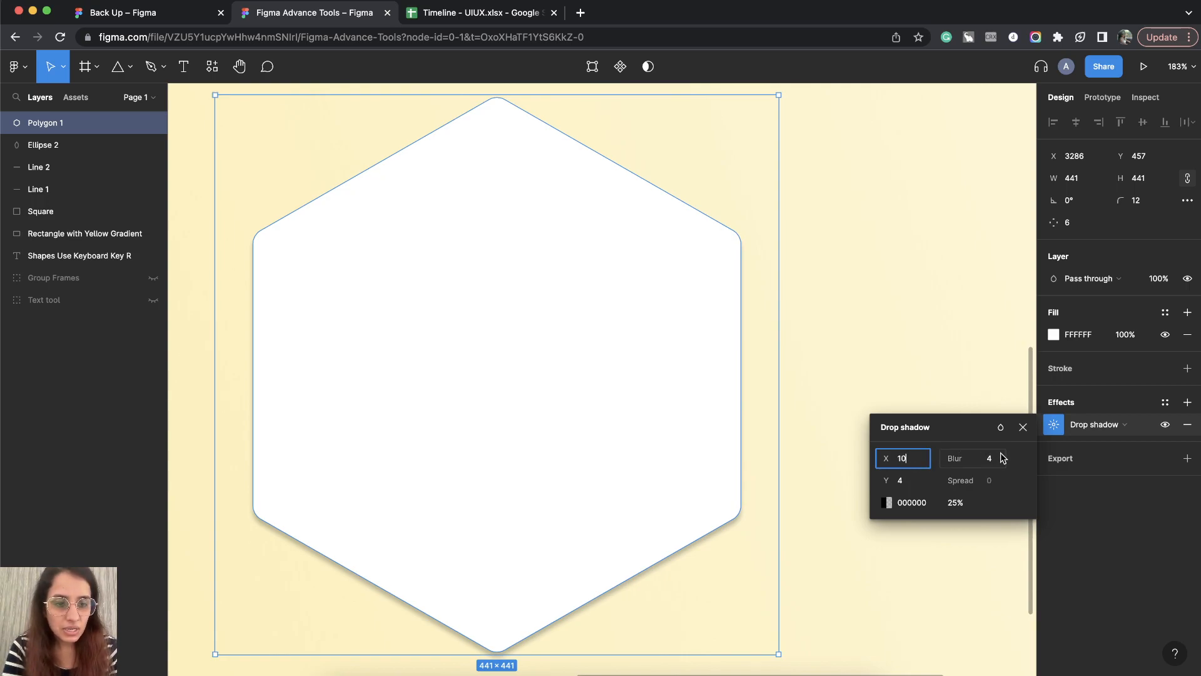
pyautogui.click(910, 487)
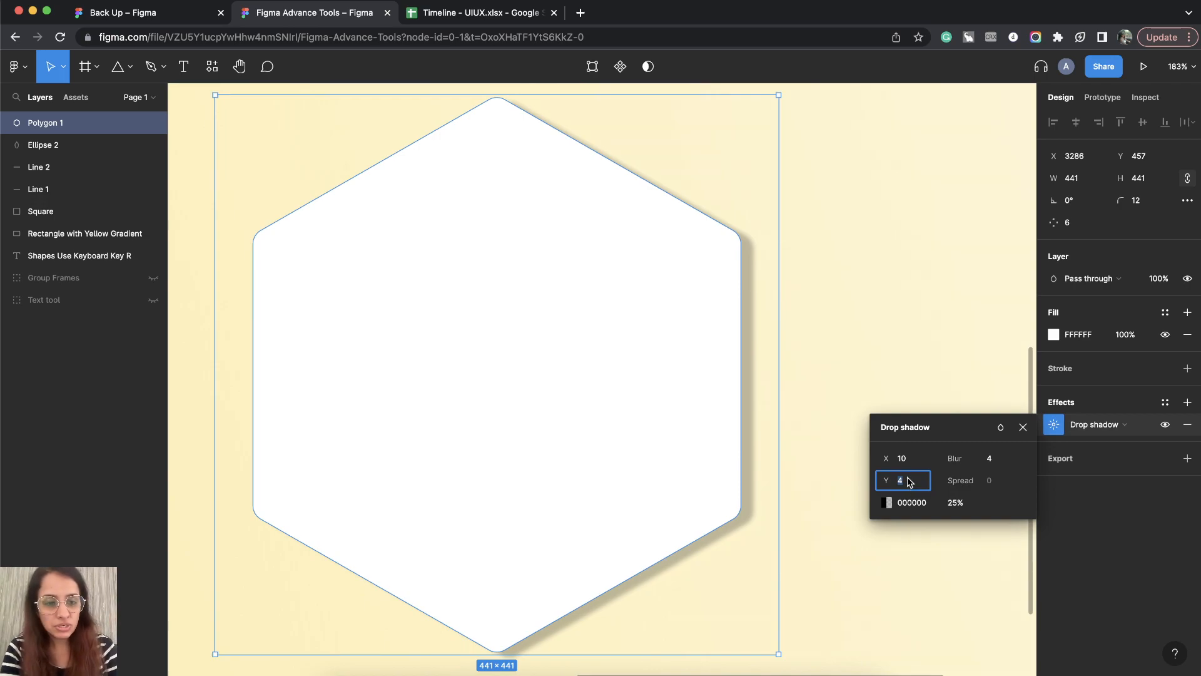
pyautogui.write('10')
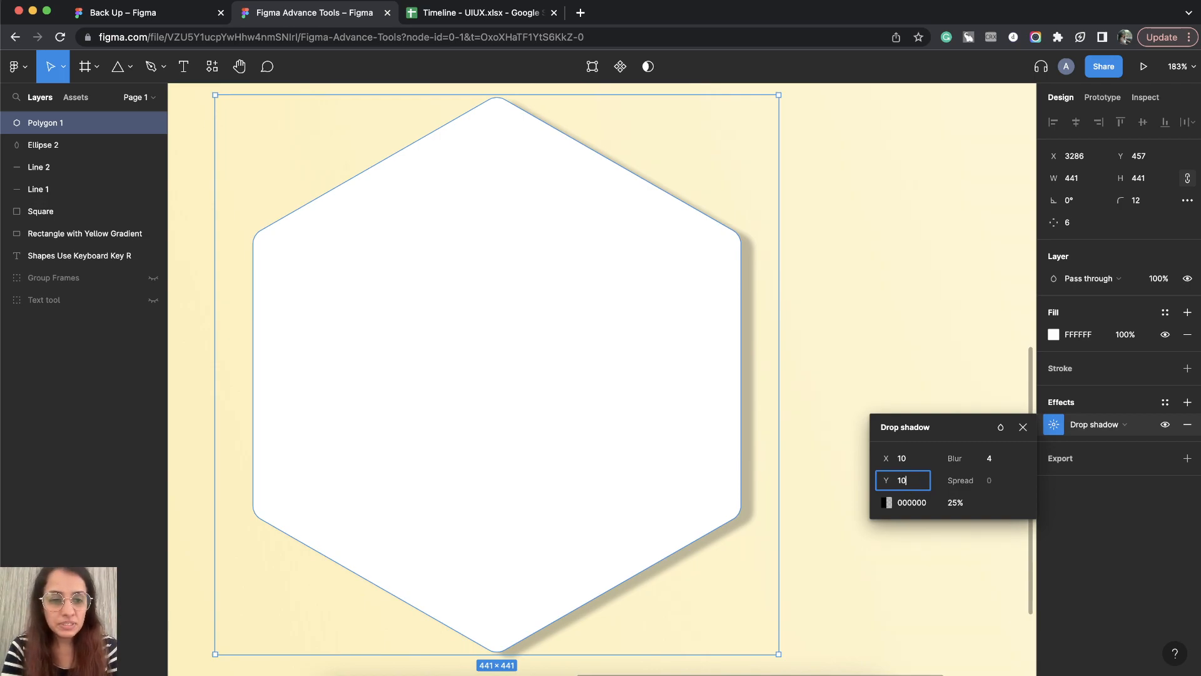
pyautogui.press('Return')
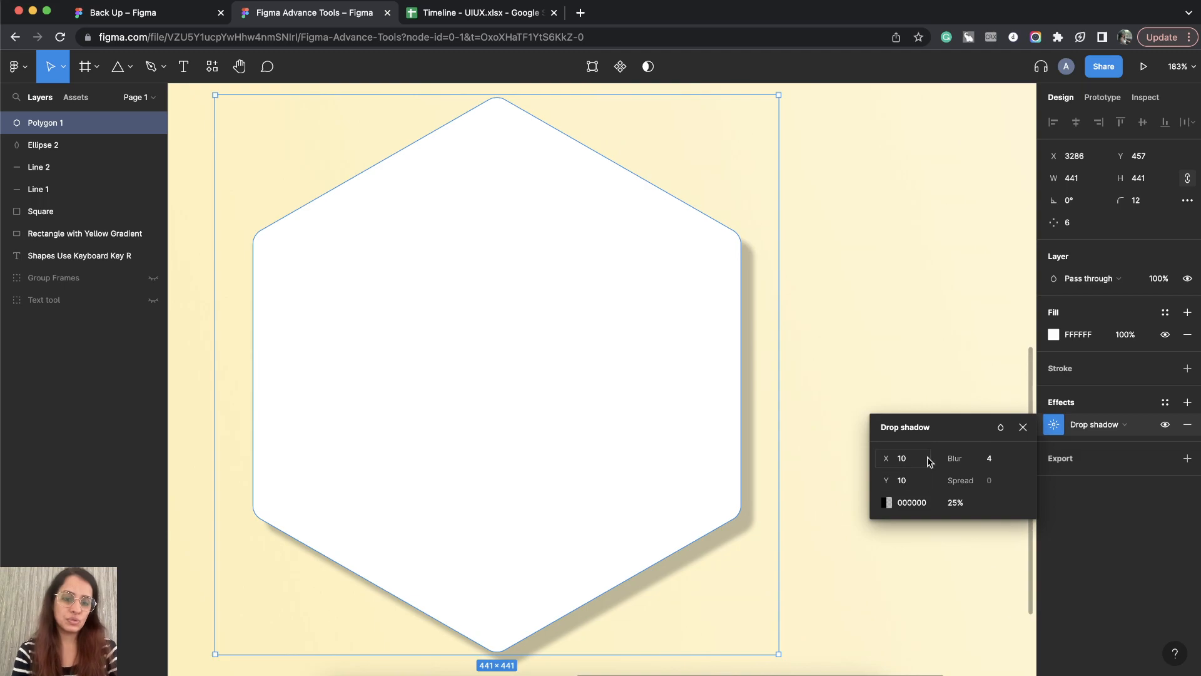
# Step: Set the blur of the hexagon's drop shadow to 10
pyautogui.click(996, 464)
pyautogui.write('10')
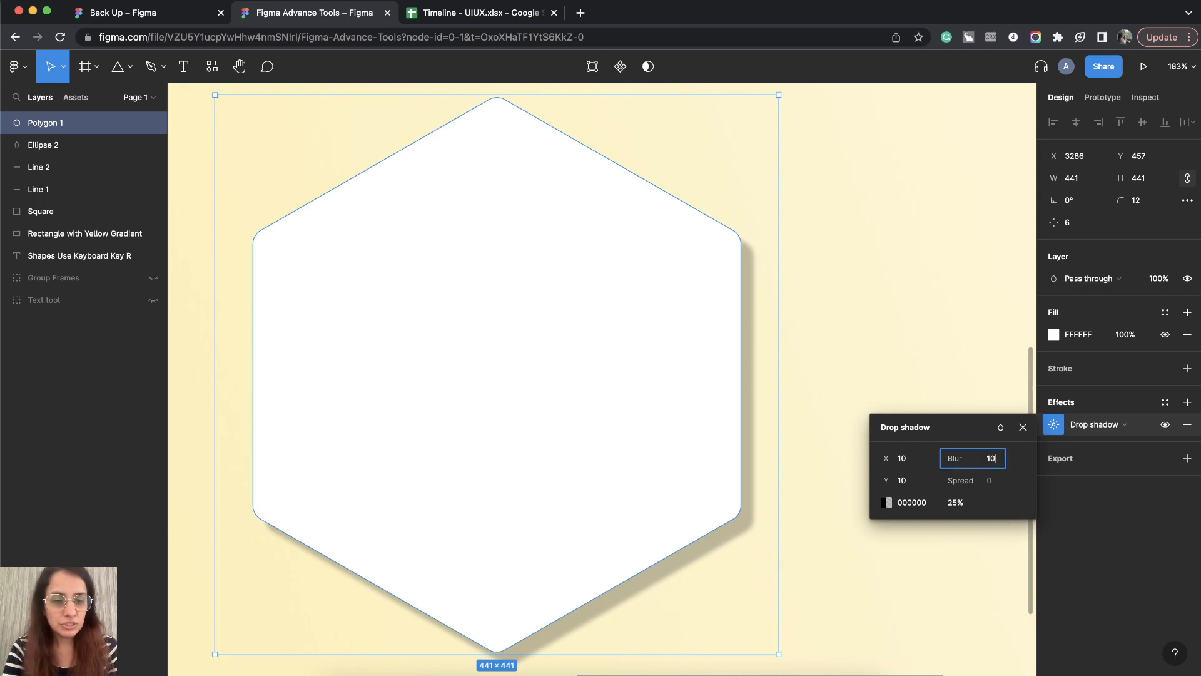
pyautogui.click(915, 467)
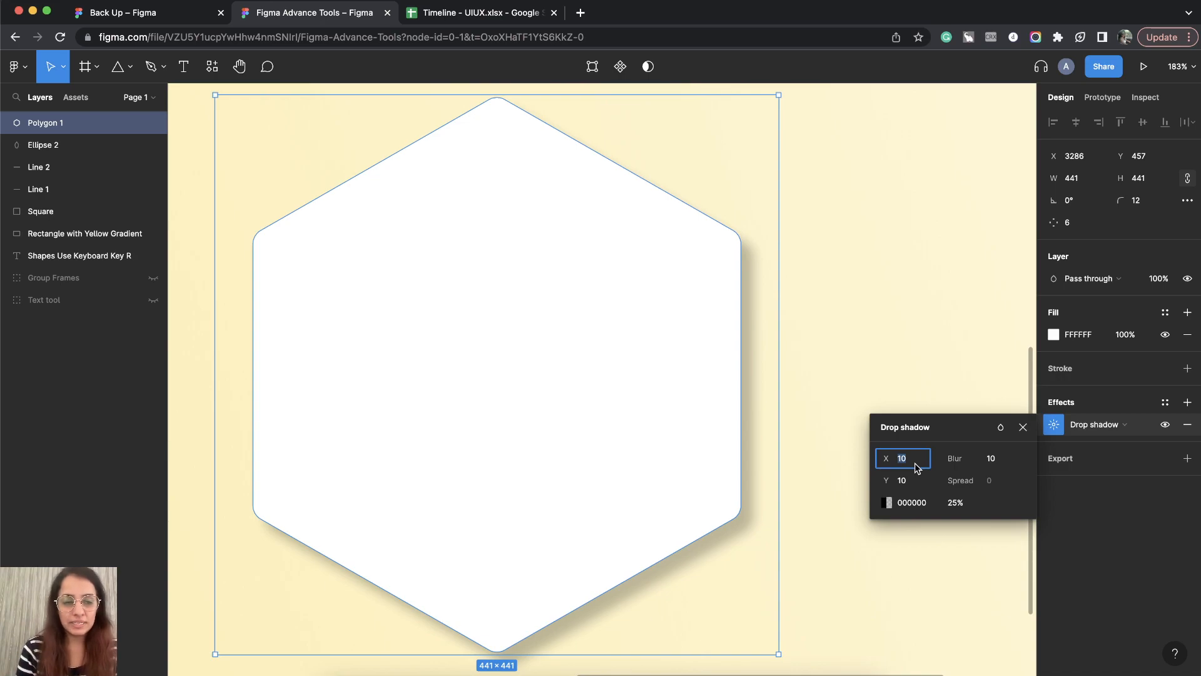
# Step: Try the hexagon's drop shadow with a blur of 0, and set the blur back to 10
pyautogui.click(998, 463)
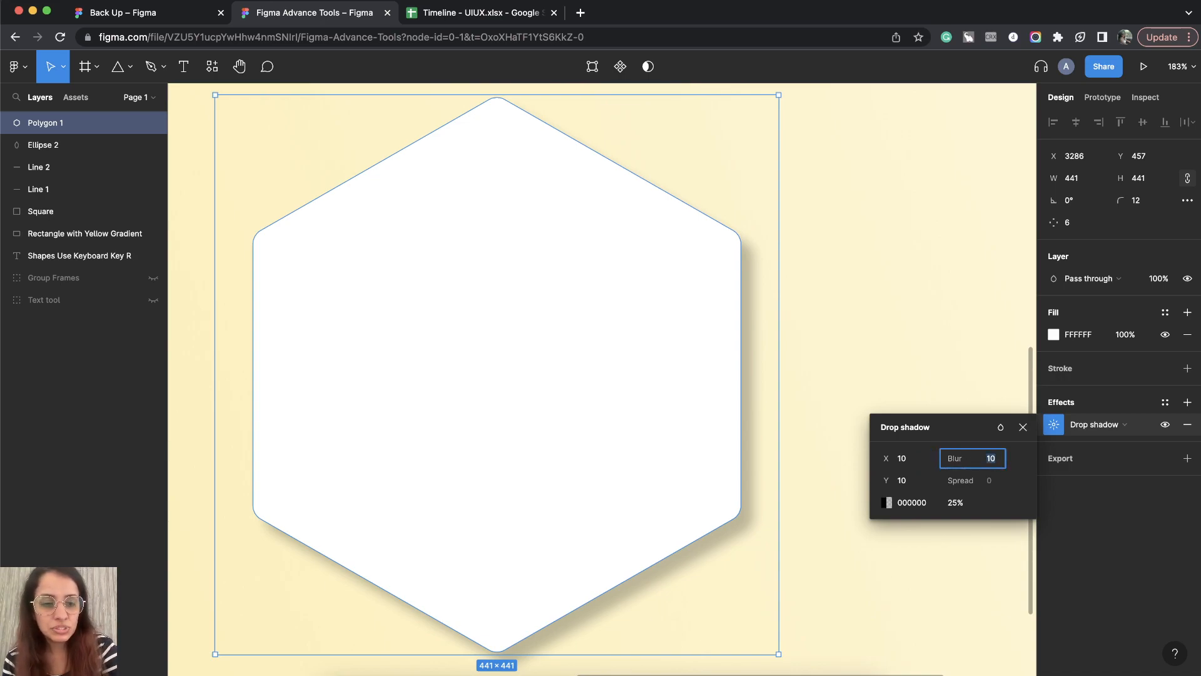
pyautogui.write('0')
pyautogui.click(915, 466)
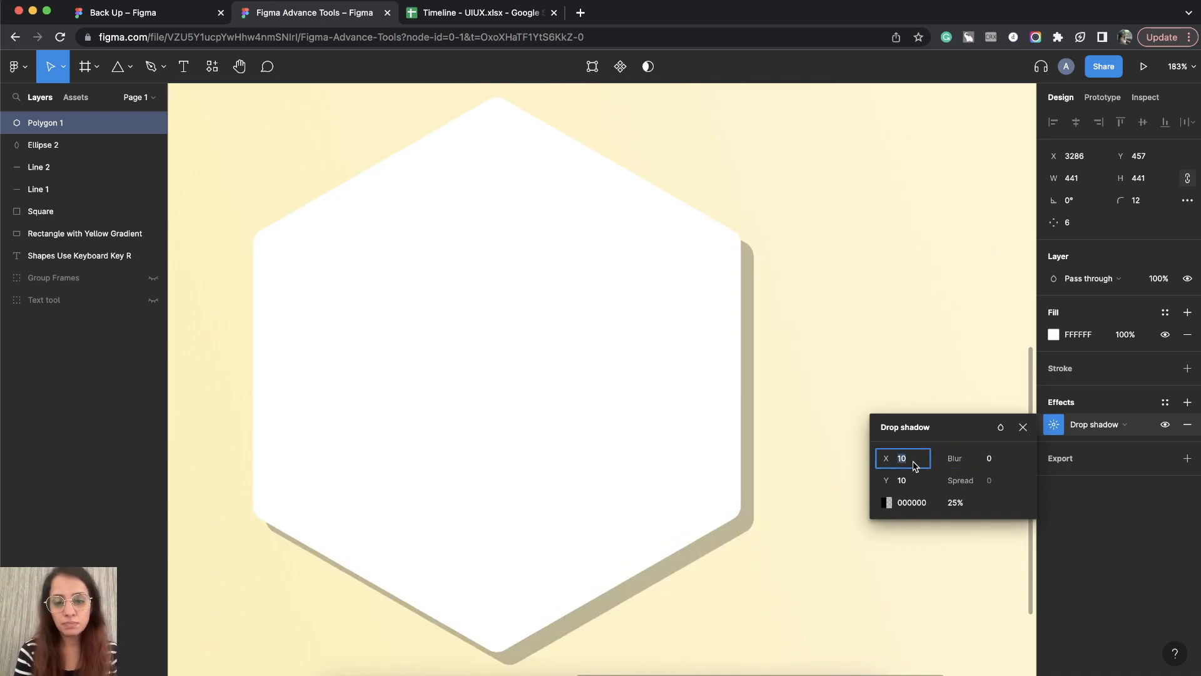
pyautogui.click(991, 459)
pyautogui.write('1')
# Step: Change the hexagon's drop shadow offset to X 2 and Y 4
pyautogui.click(908, 460)
pyautogui.write('2')
pyautogui.press('Return')
pyautogui.click(902, 482)
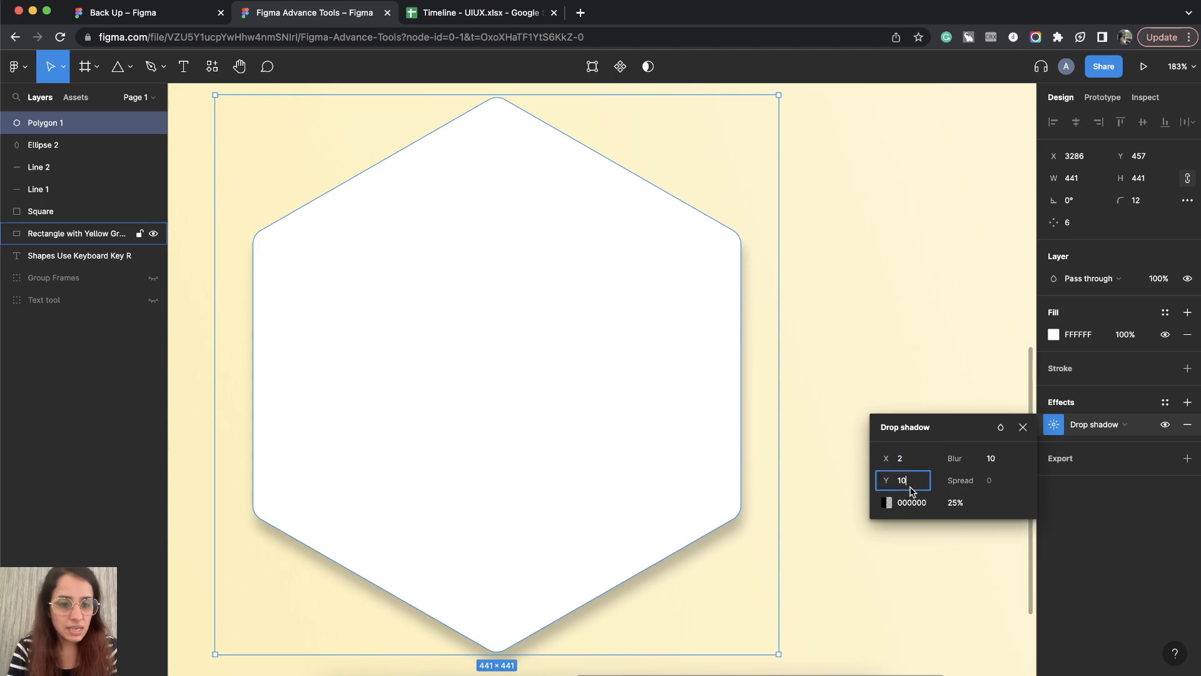
pyautogui.write('4')
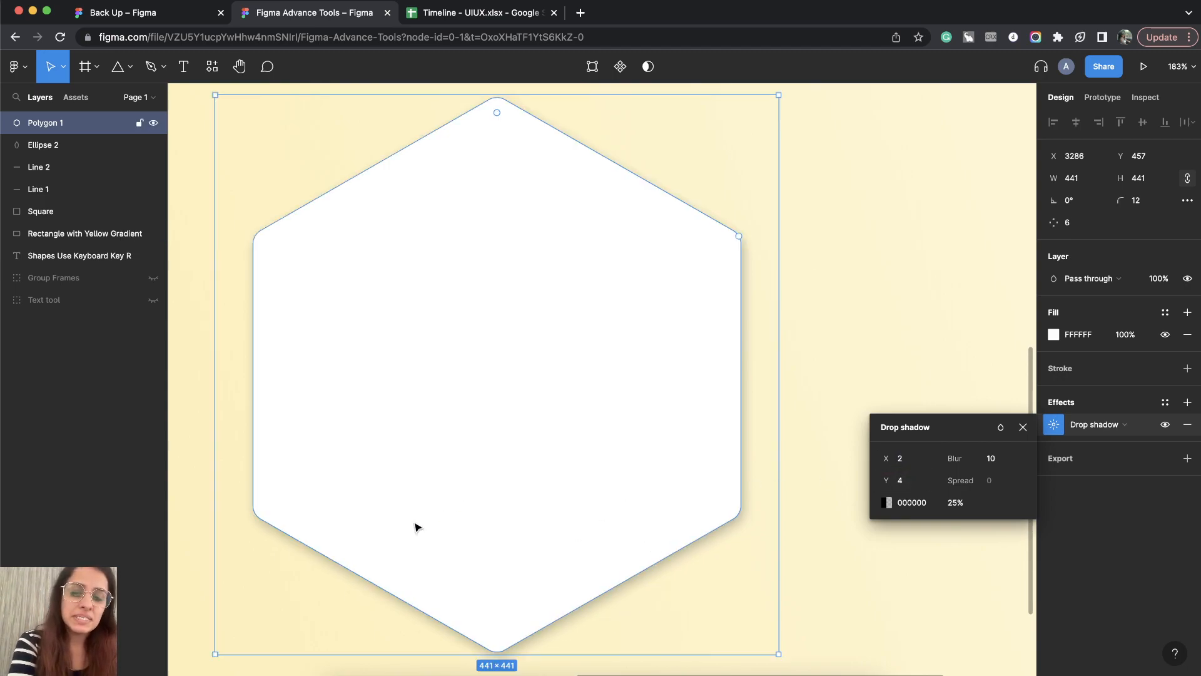
# Step: Reduce the opacity of the hexagon's black drop shadow to 10% and close the effect settings
pyautogui.click(889, 502)
pyautogui.moveTo(838, 383); pyautogui.dragTo(850, 361)
pyautogui.moveTo(846, 442)
pyautogui.mouseDown()
pyautogui.moveTo(785, 411)
pyautogui.moveTo(702, 482)
pyautogui.moveTo(688, 532)
pyautogui.mouseUp()
pyautogui.moveTo(775, 538)
pyautogui.mouseDown()
pyautogui.moveTo(832, 543)
pyautogui.moveTo(737, 540)
pyautogui.moveTo(893, 542)
pyautogui.moveTo(763, 541)
pyautogui.mouseUp()
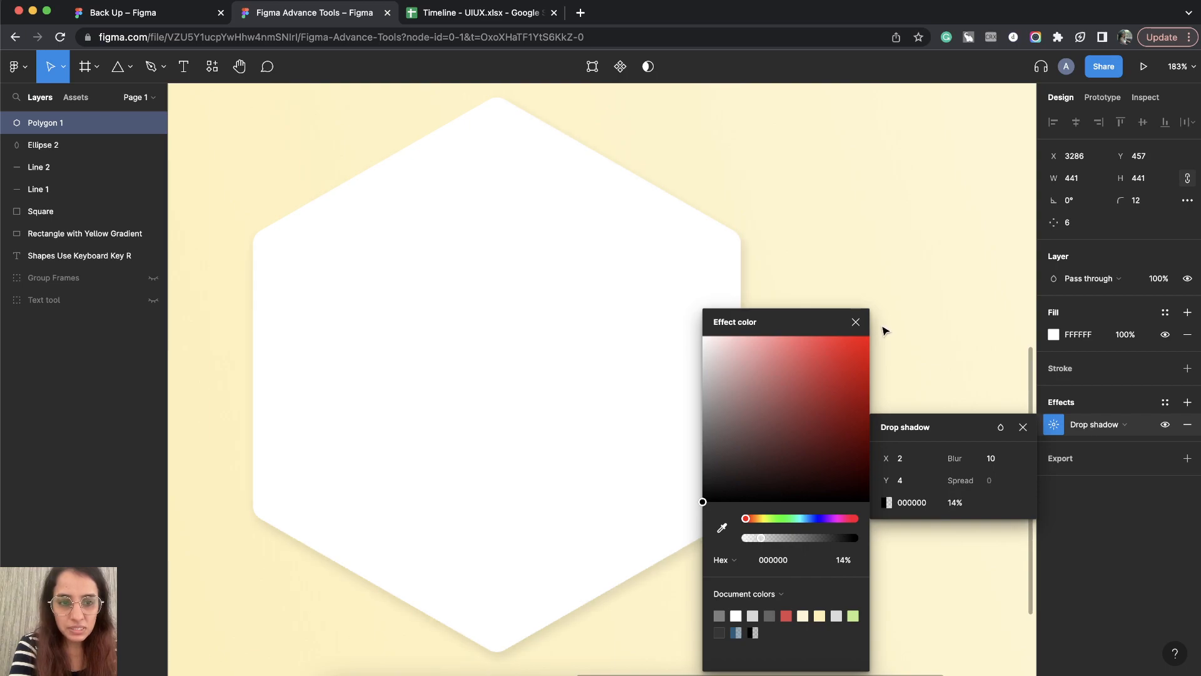
pyautogui.click(855, 321)
pyautogui.click(955, 503)
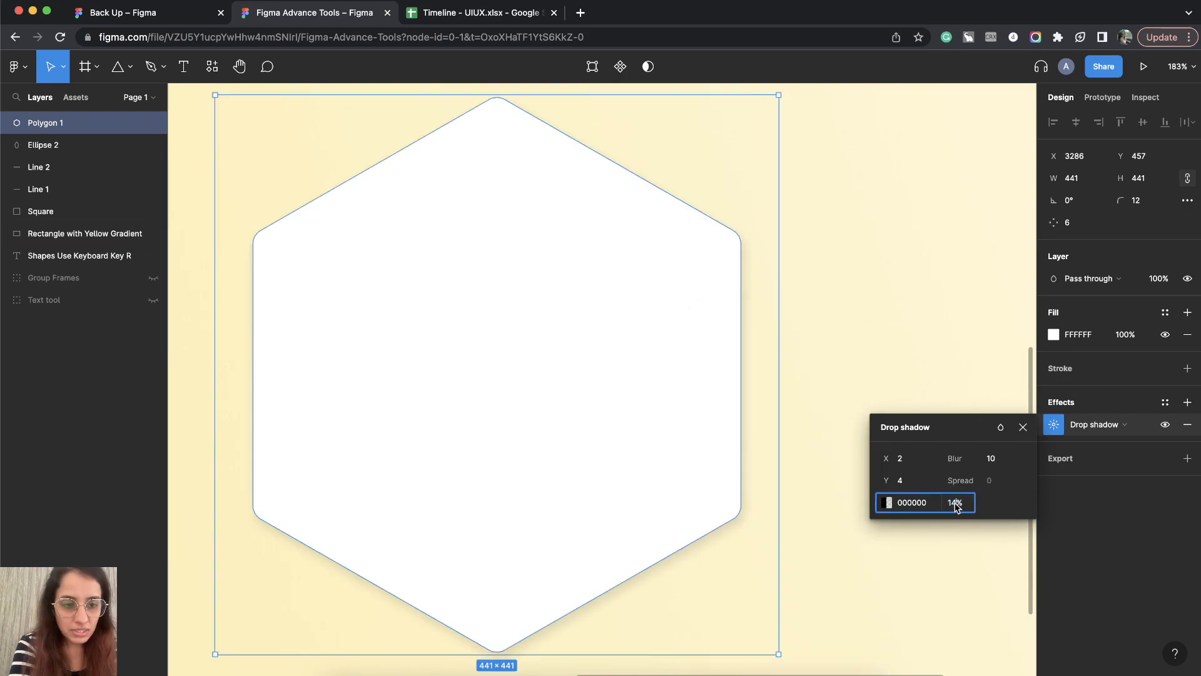
pyautogui.press('Return')
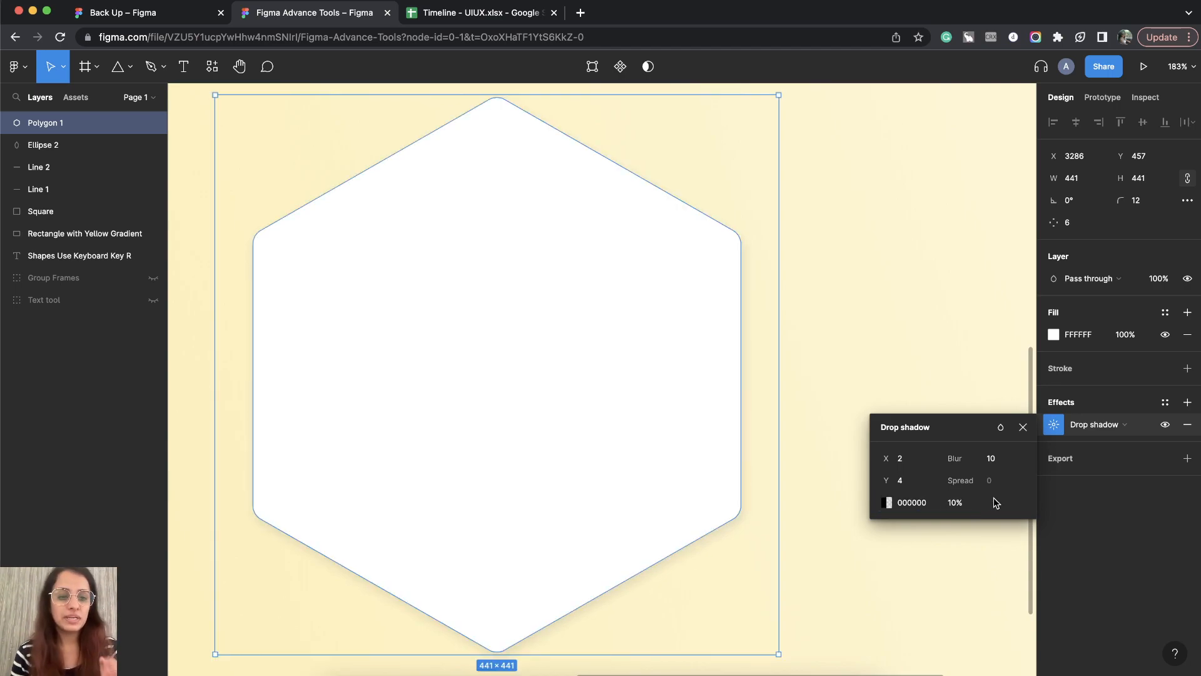
pyautogui.click(1023, 427)
# Step: Move the white hexagon on the yellow gradient rectangle to about X 3249, Y 468
pyautogui.scroll(-3, 837, 452)
pyautogui.scroll(-3, 837, 453)
pyautogui.click(796, 207)
pyautogui.click(724, 382)
pyautogui.hscroll(2, 720, 383)
pyautogui.scroll(-1, 719, 383)
pyautogui.moveTo(605, 393); pyautogui.dragTo(564, 414)
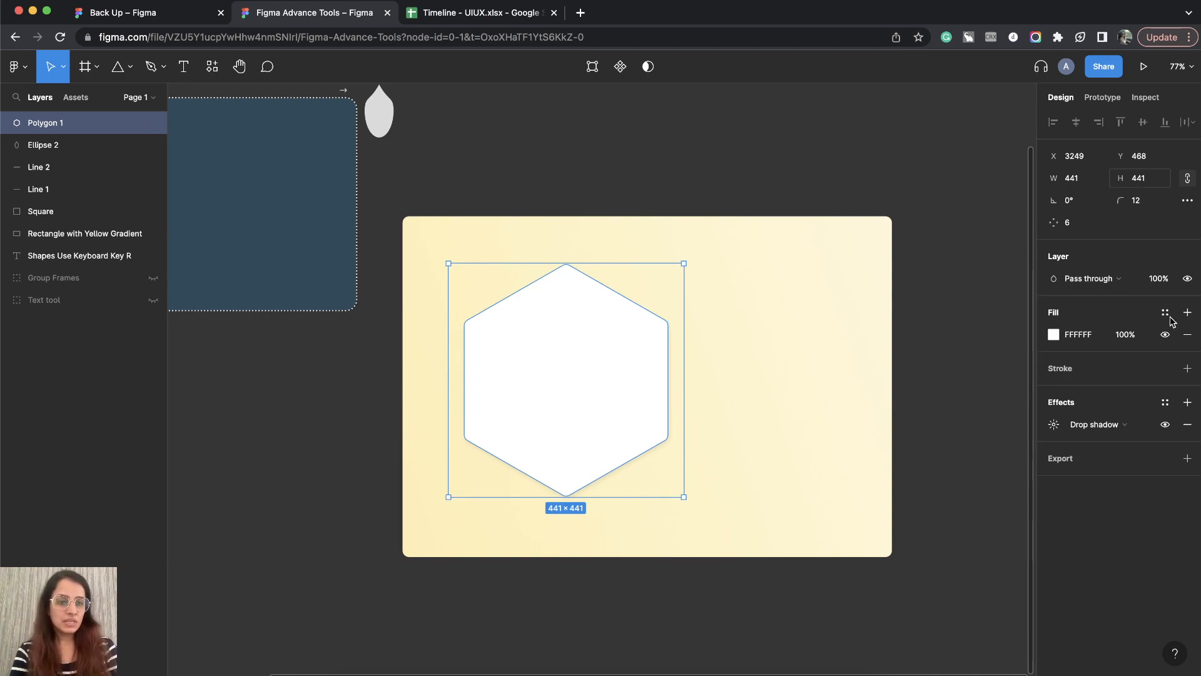
# Step: Shrink the hexagon proportionally to about 151 × 151, keeping its upper-left corner in place
pyautogui.click(876, 152)
pyautogui.click(528, 407)
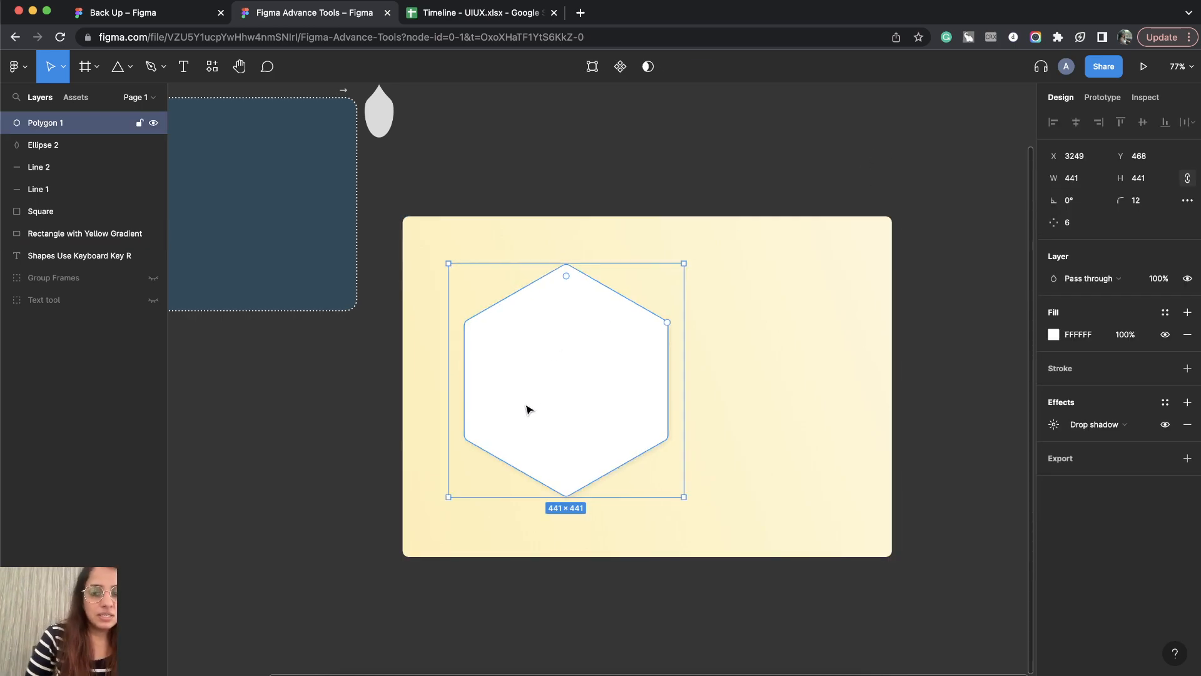
pyautogui.hscroll(-3, 568, 368)
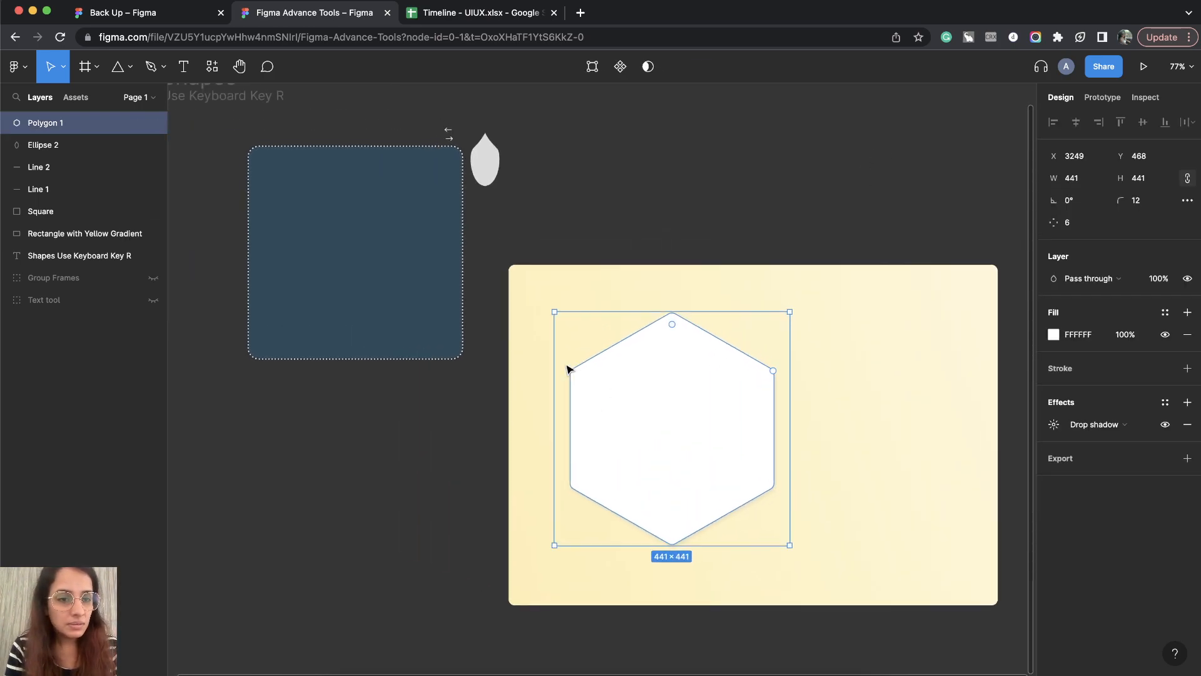
pyautogui.moveTo(789, 545); pyautogui.dragTo(632, 386)
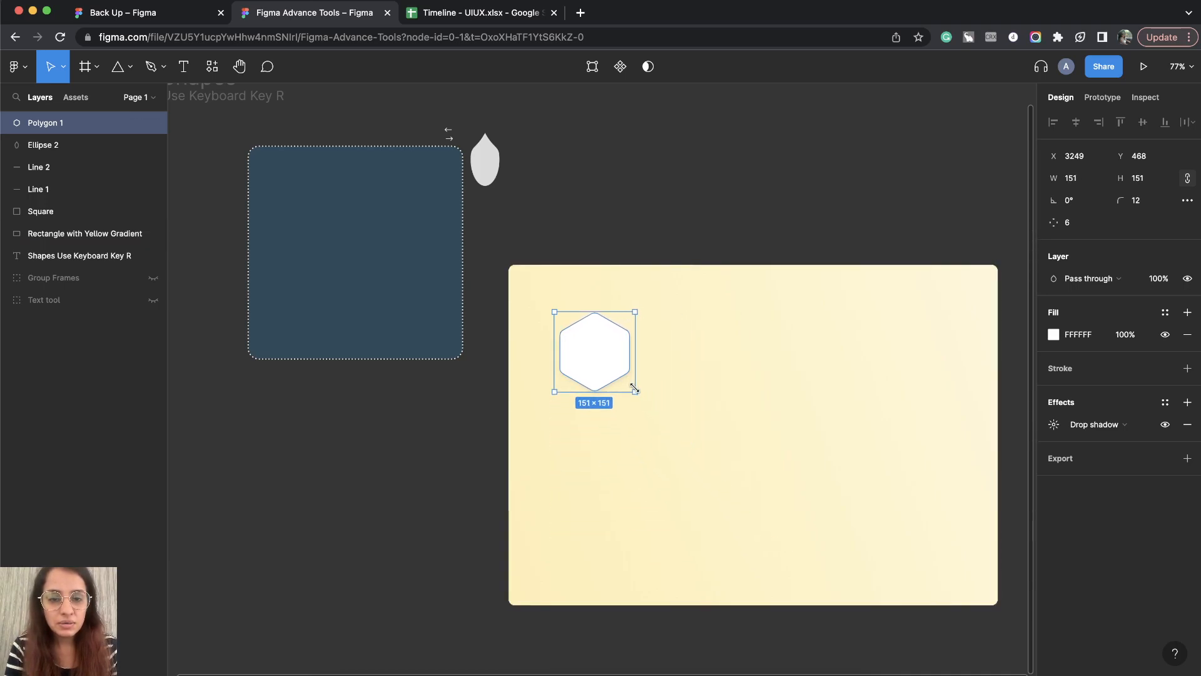
# Step: Shorten the yellow gradient rectangle to a height of about 313 and move it with the hexagon below the Shapes heading
pyautogui.scroll(-1, 634, 387)
pyautogui.scroll(-5, 634, 387)
pyautogui.click(732, 443)
pyautogui.moveTo(719, 505); pyautogui.dragTo(526, 360)
pyautogui.scroll(2, 723, 412)
pyautogui.hscroll(-2, 723, 413)
pyautogui.keyDown('shift'); pyautogui.click(679, 425); pyautogui.keyUp('shift')
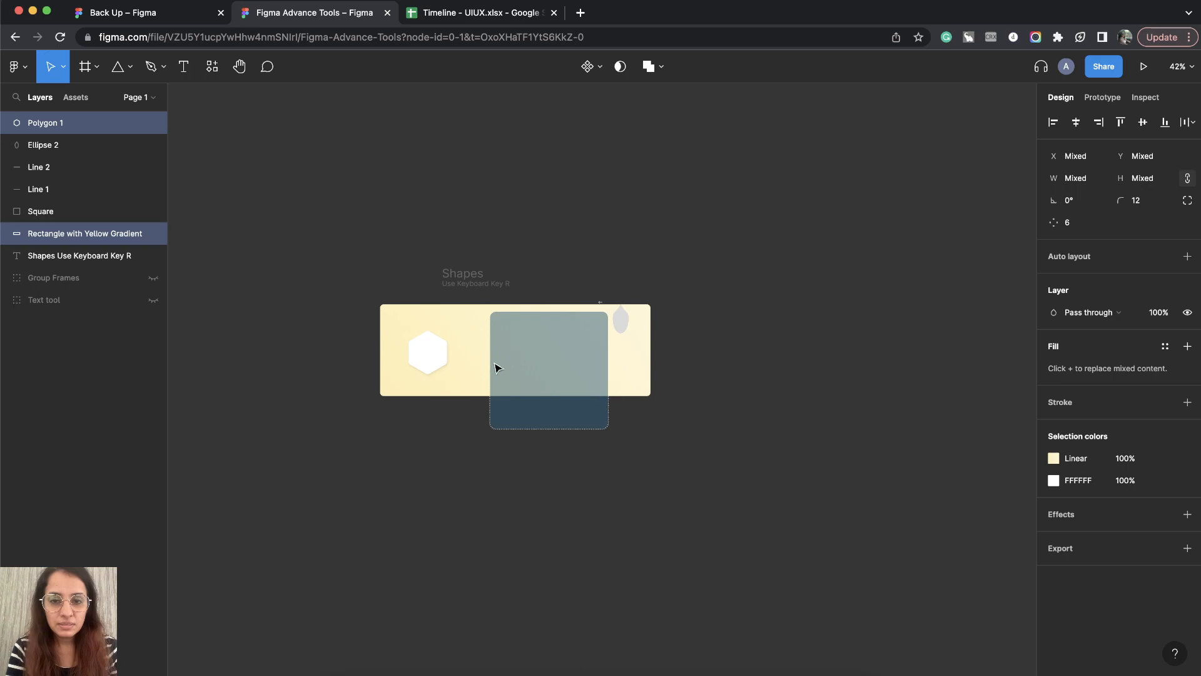
# Step: Narrow the yellow rectangle to about 566 wide and move it, together with the hexagon, to about X 2438, Y 117
pyautogui.click(456, 416)
pyautogui.click(85, 233)
pyautogui.moveTo(651, 357); pyautogui.dragTo(577, 356)
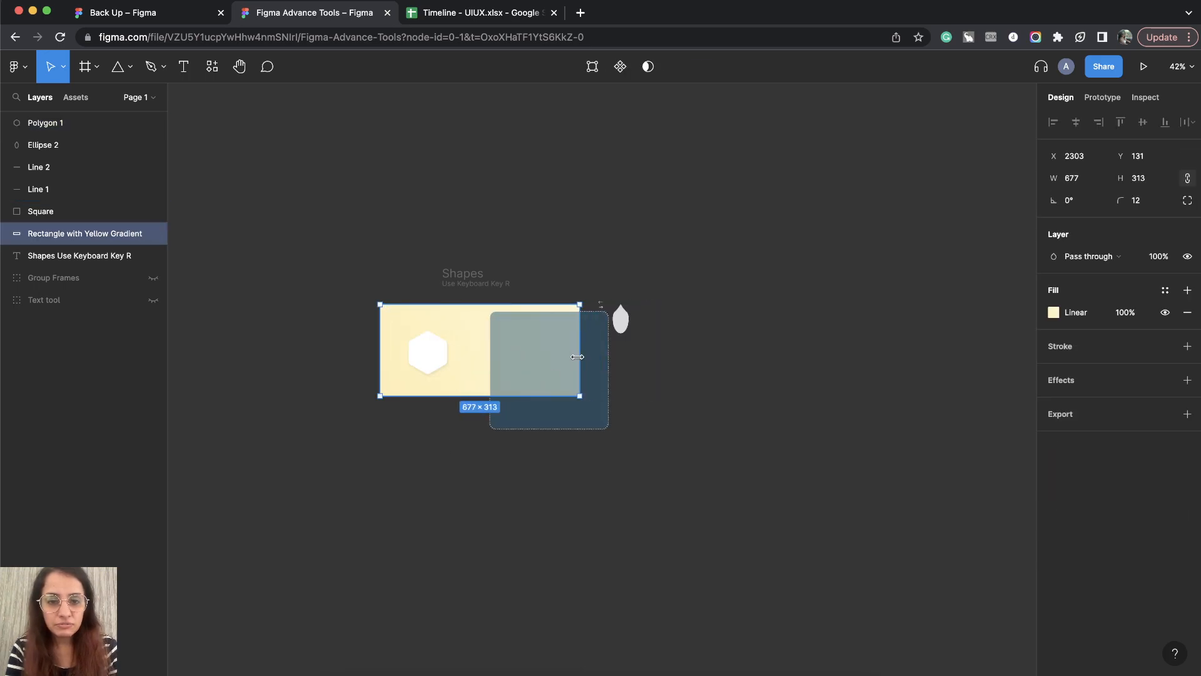
pyautogui.keyDown('shift'); pyautogui.click(454, 352); pyautogui.keyUp('shift')
pyautogui.moveTo(467, 369); pyautogui.dragTo(437, 351)
pyautogui.press('Escape')
pyautogui.click(440, 380)
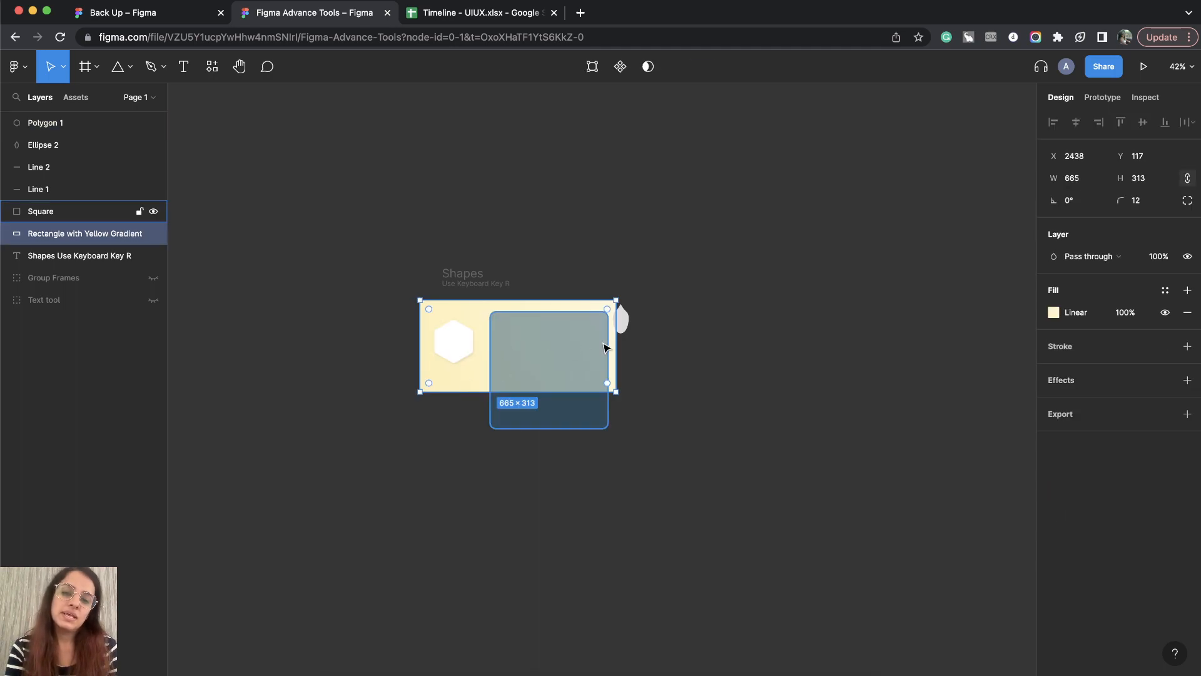
pyautogui.moveTo(617, 343); pyautogui.dragTo(586, 342)
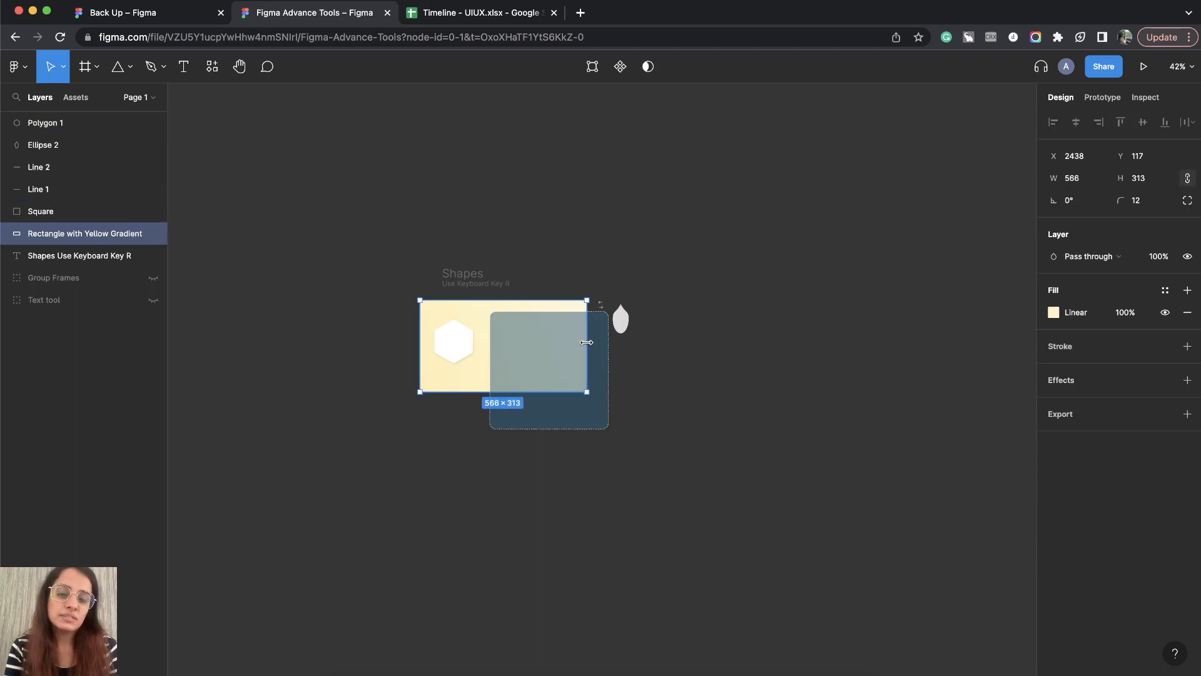
pyautogui.click(664, 350)
# Step: Draw a star about 574 × 574 in the empty canvas area beside the blue square and the teardrop shape
pyautogui.click(125, 68)
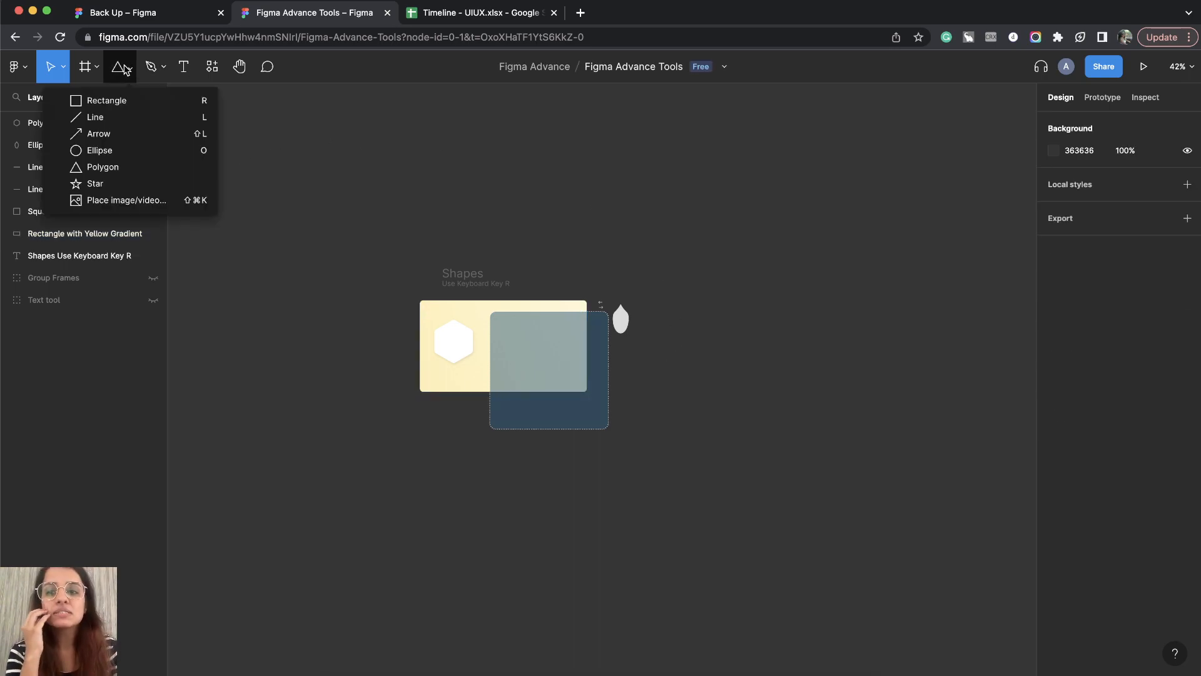
pyautogui.click(116, 186)
pyautogui.hscroll(3, 930, 354)
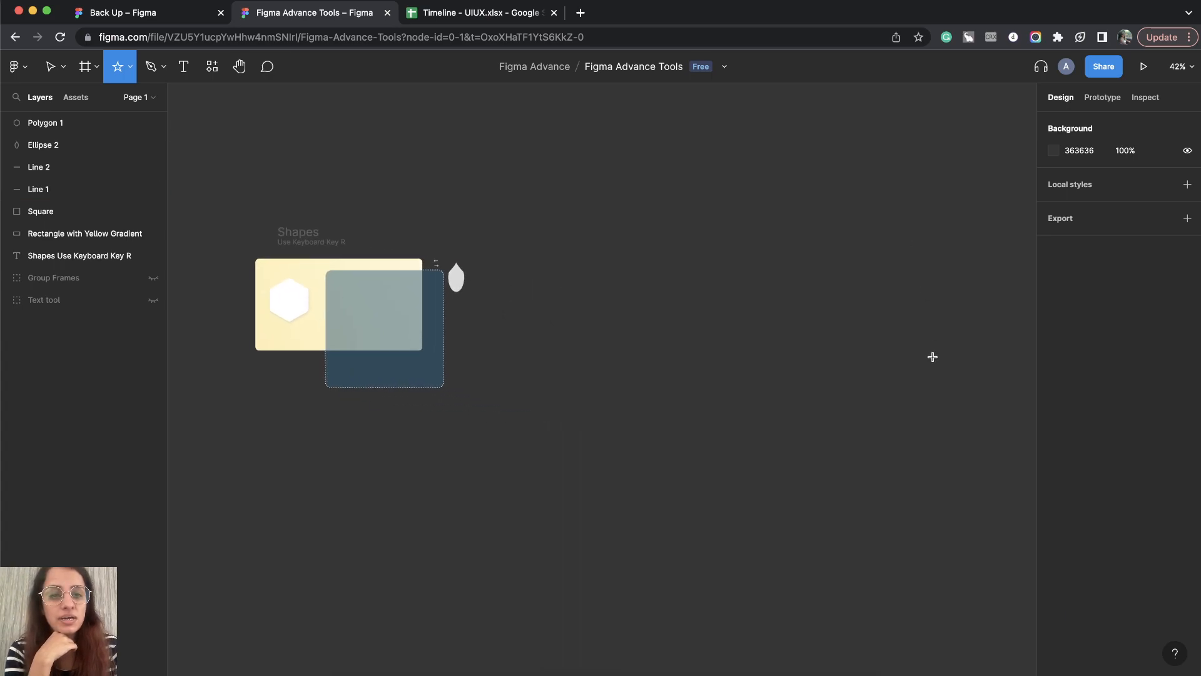
pyautogui.scroll(3, 503, 265)
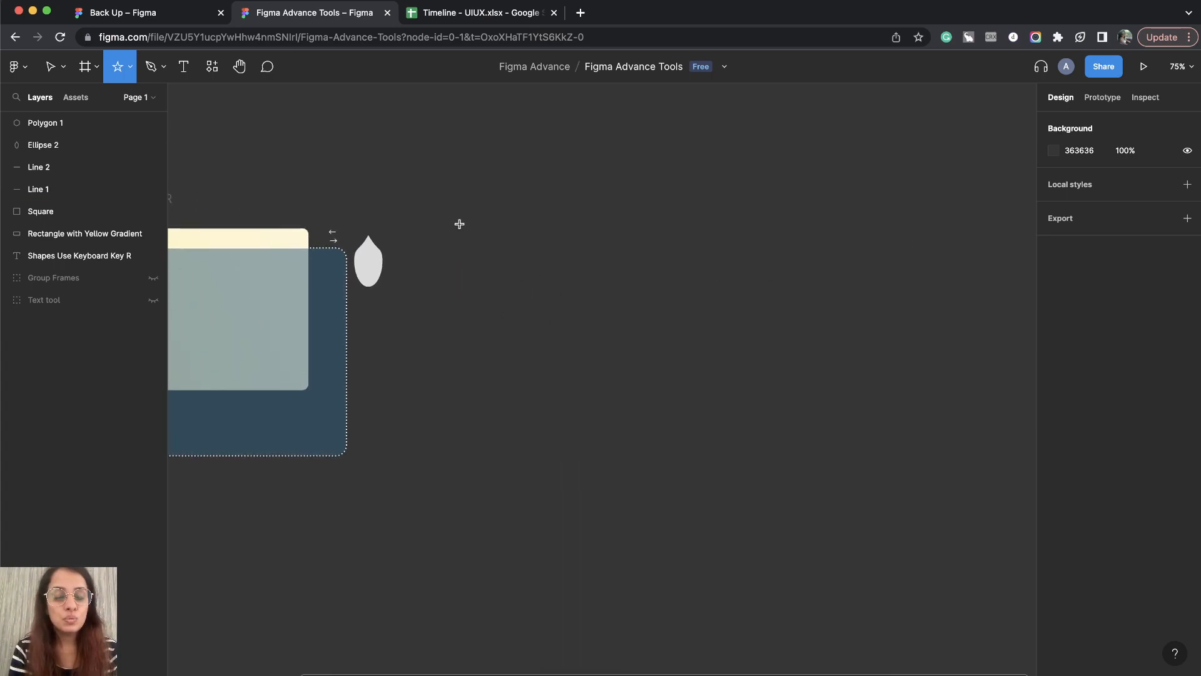
pyautogui.moveTo(447, 212); pyautogui.dragTo(745, 500)
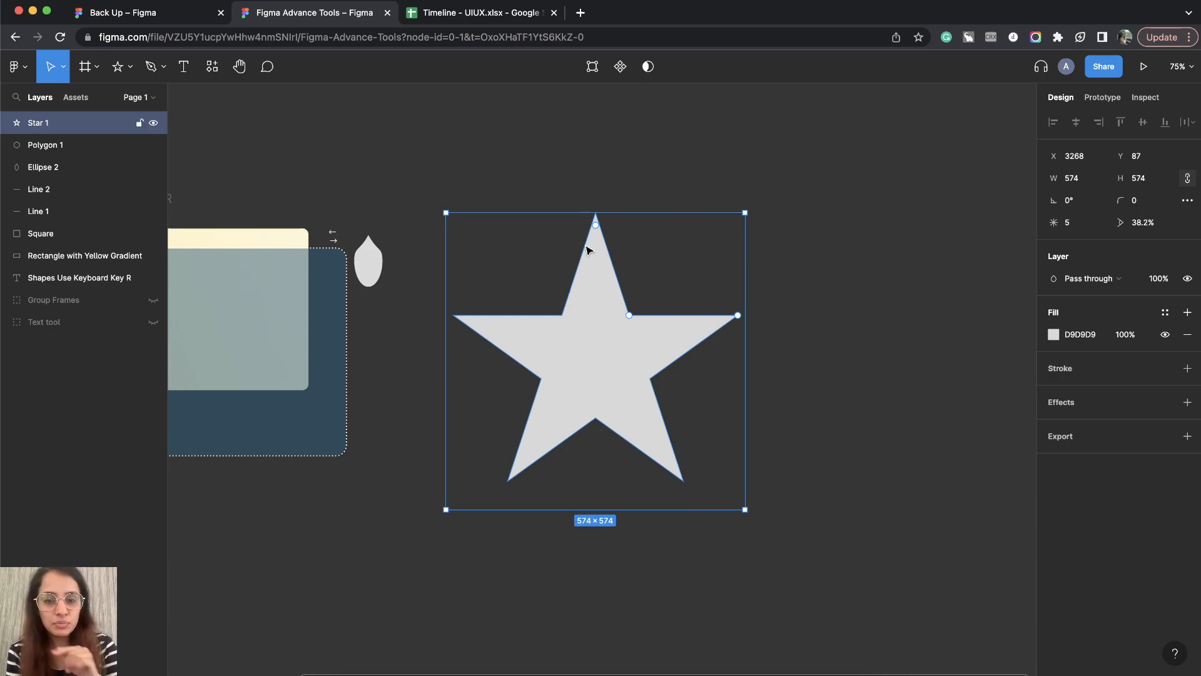
# Step: Shift the star horizontally to X 3270 and open its corner radius for editing
pyautogui.click(1056, 223)
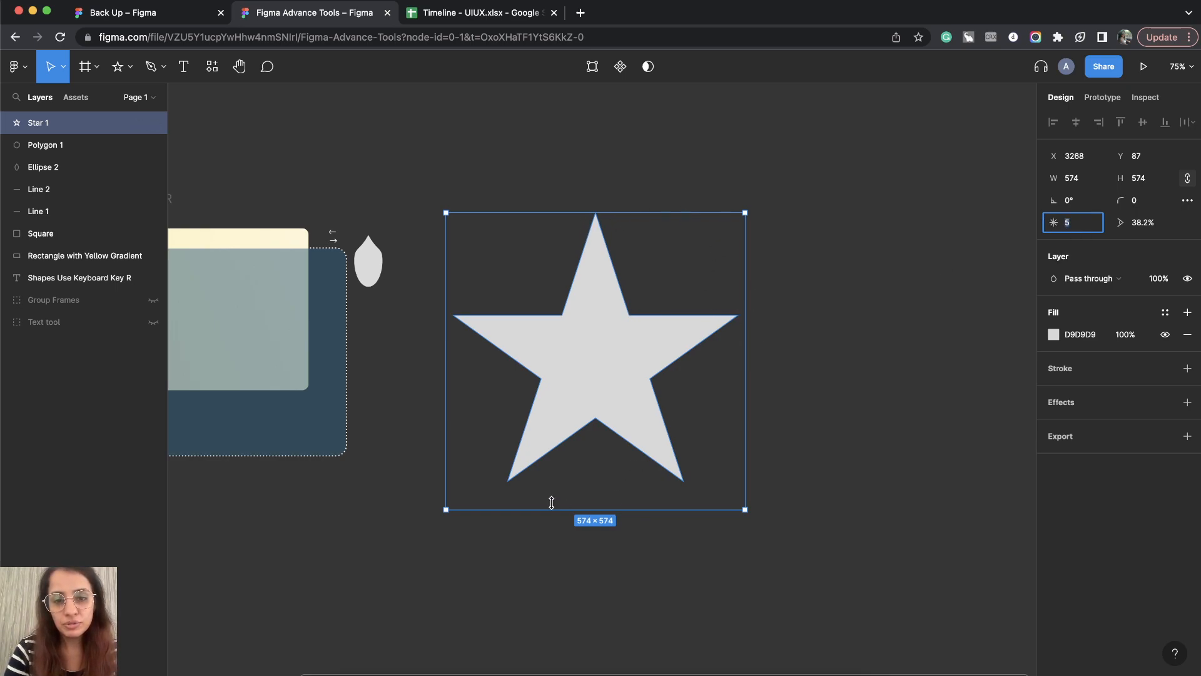
pyautogui.moveTo(1056, 156); pyautogui.dragTo(1057, 156)
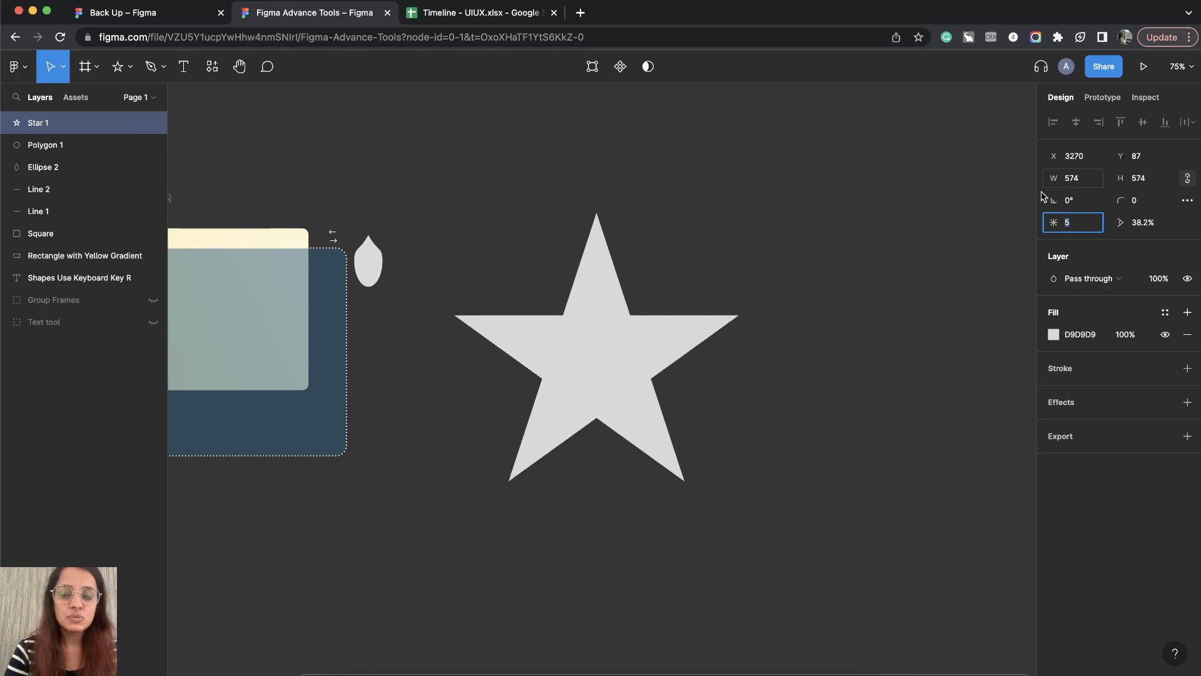
pyautogui.click(1124, 202)
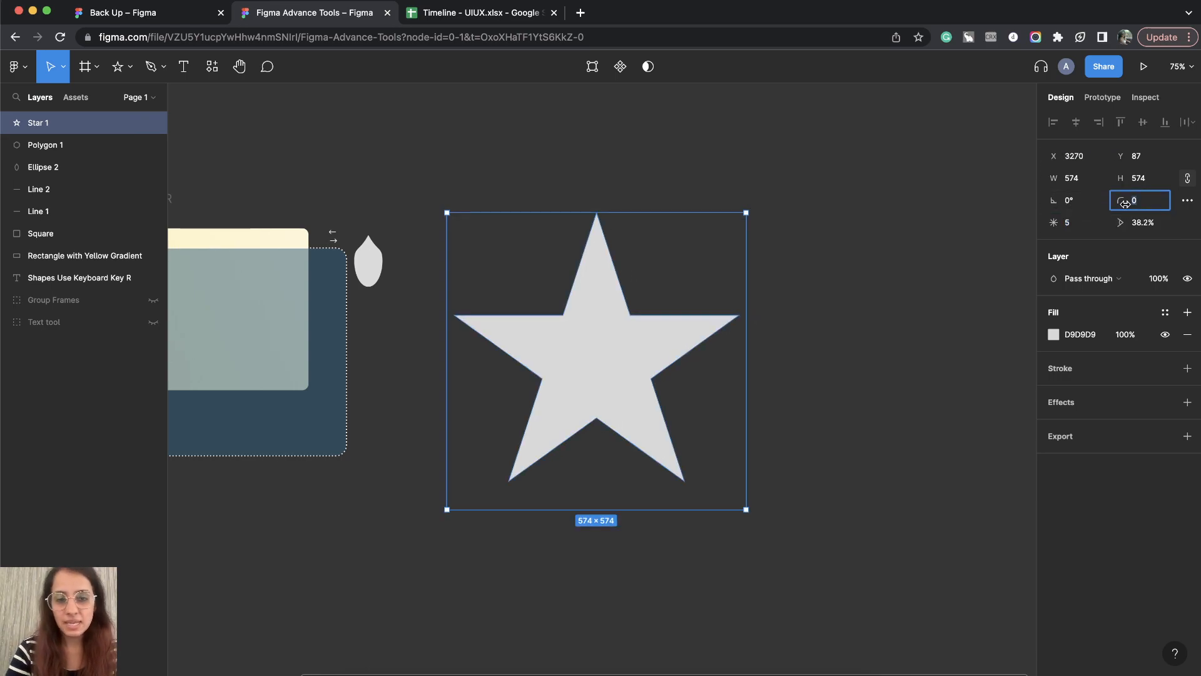
# Step: Raise the star's point count step by step to 12
pyautogui.click(1070, 224)
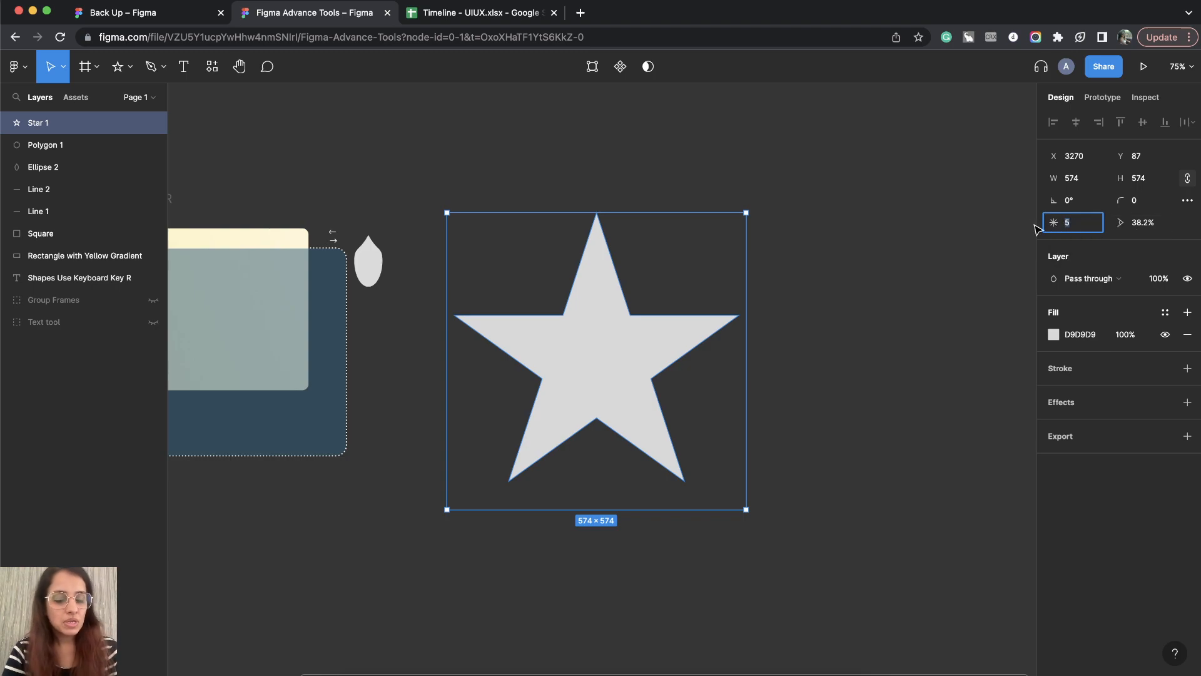
pyautogui.press('Up')
pyautogui.press('Up')
pyautogui.press('Up')
pyautogui.press('Up')
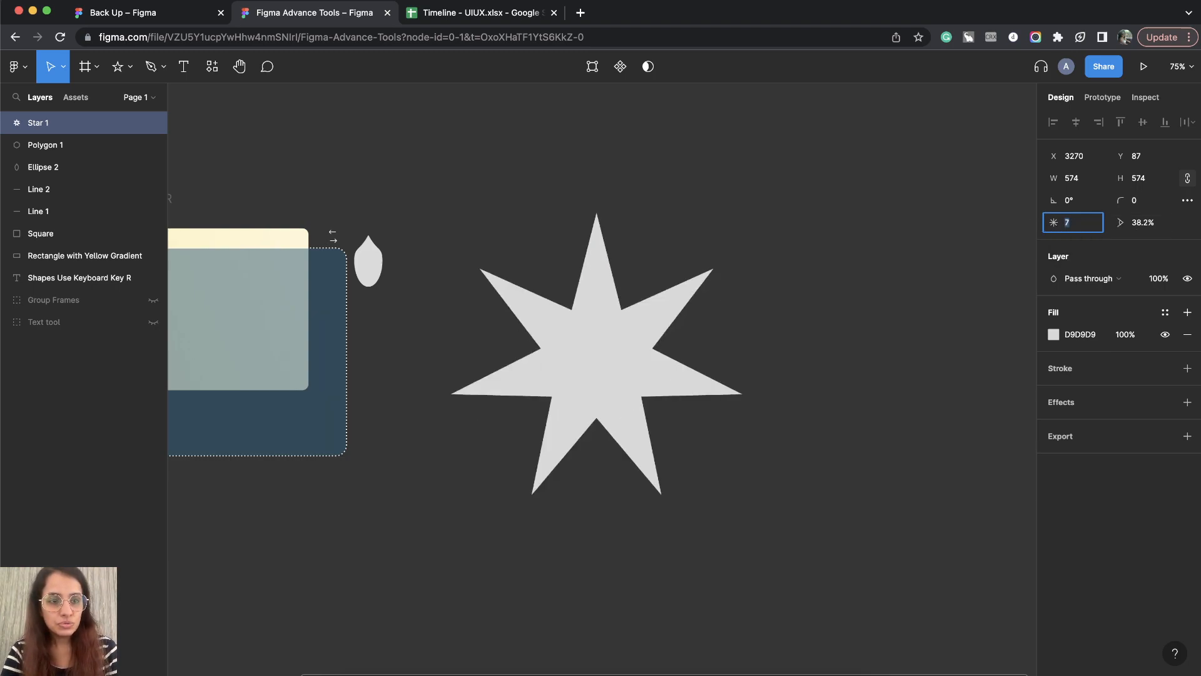
pyautogui.press('Up')
pyautogui.press('Up')
pyautogui.press('Up')
pyautogui.press('Up')
pyautogui.press('Up')
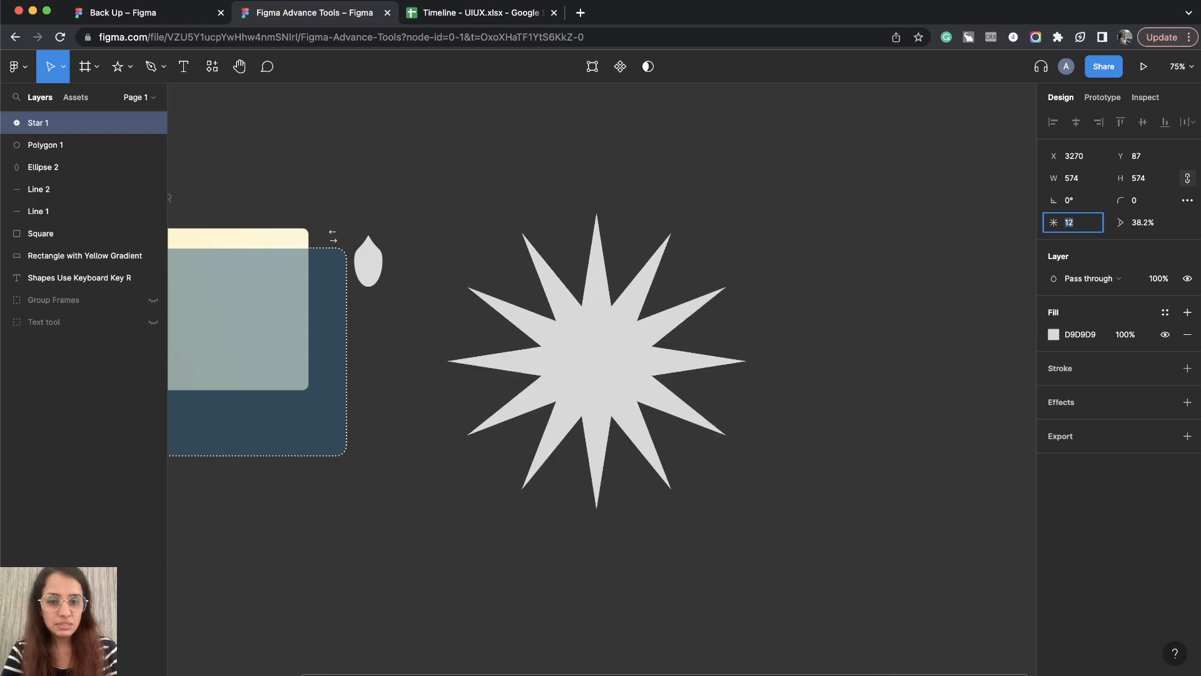
# Step: Step the star's point count up and down, settling on 6 points
pyautogui.press('Down')
pyautogui.press('Down')
pyautogui.press('Down')
pyautogui.press('Down')
pyautogui.press('Down')
pyautogui.press('Down')
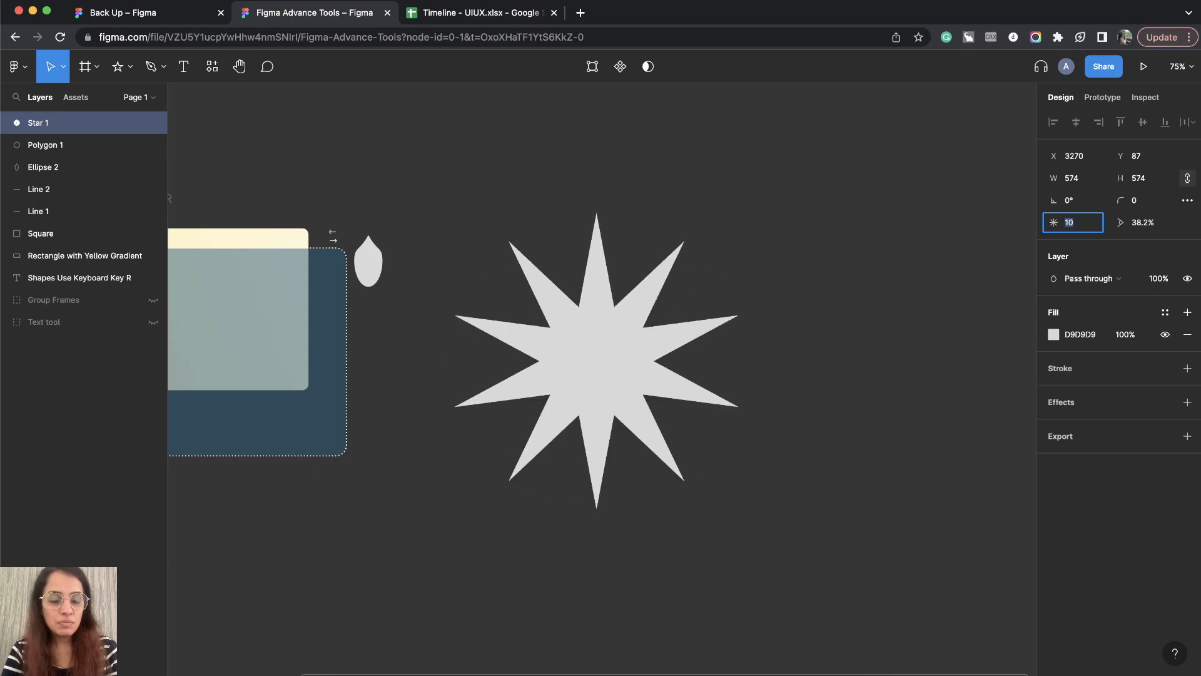
pyautogui.press('Up')
pyautogui.press('Up')
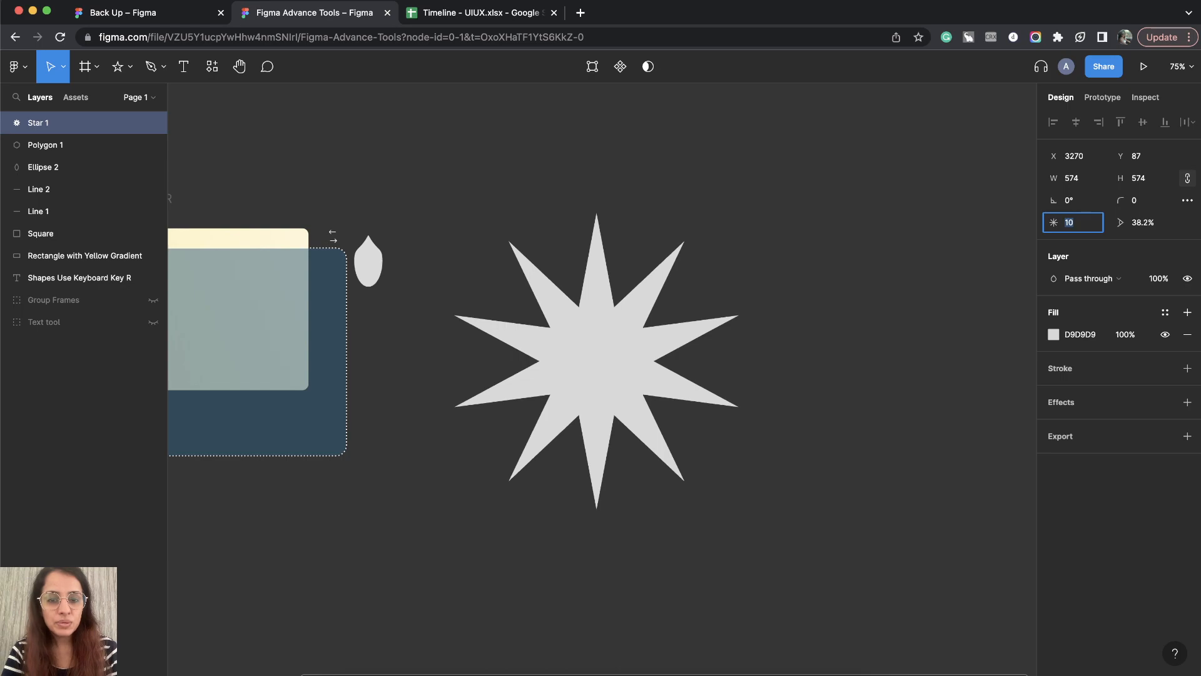
pyautogui.press('Down')
pyautogui.press('Down')
pyautogui.press('Down')
pyautogui.press('Down')
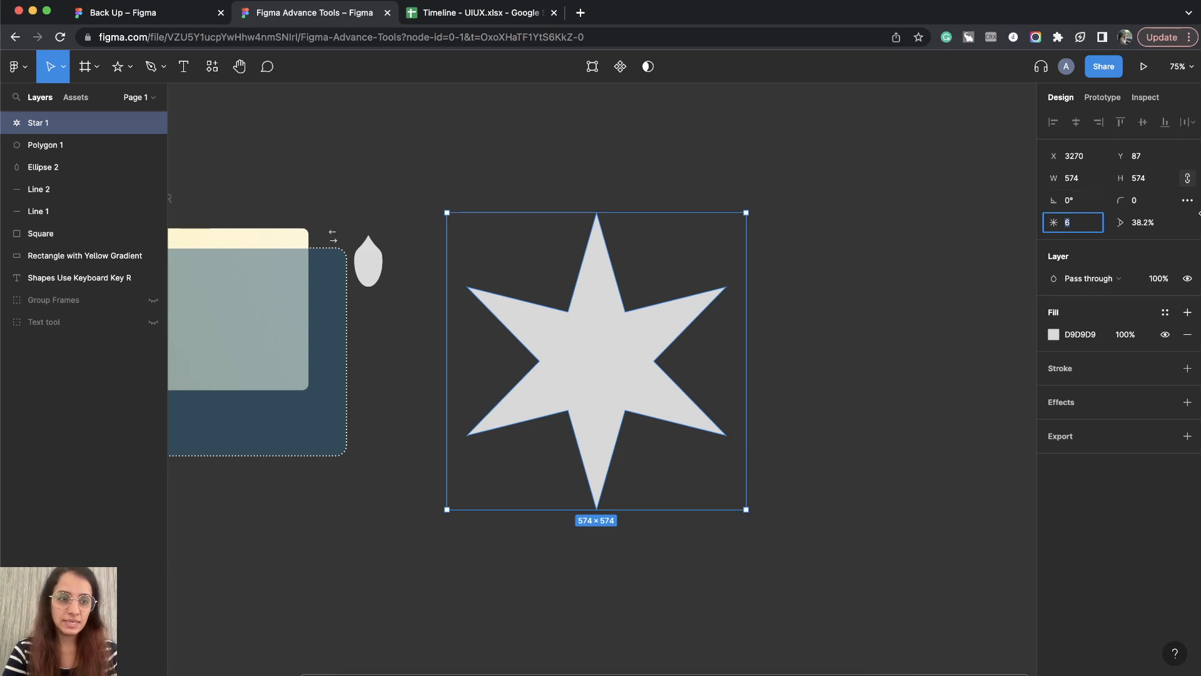
# Step: Set the star's inner ratio to 60%
pyautogui.click(1147, 224)
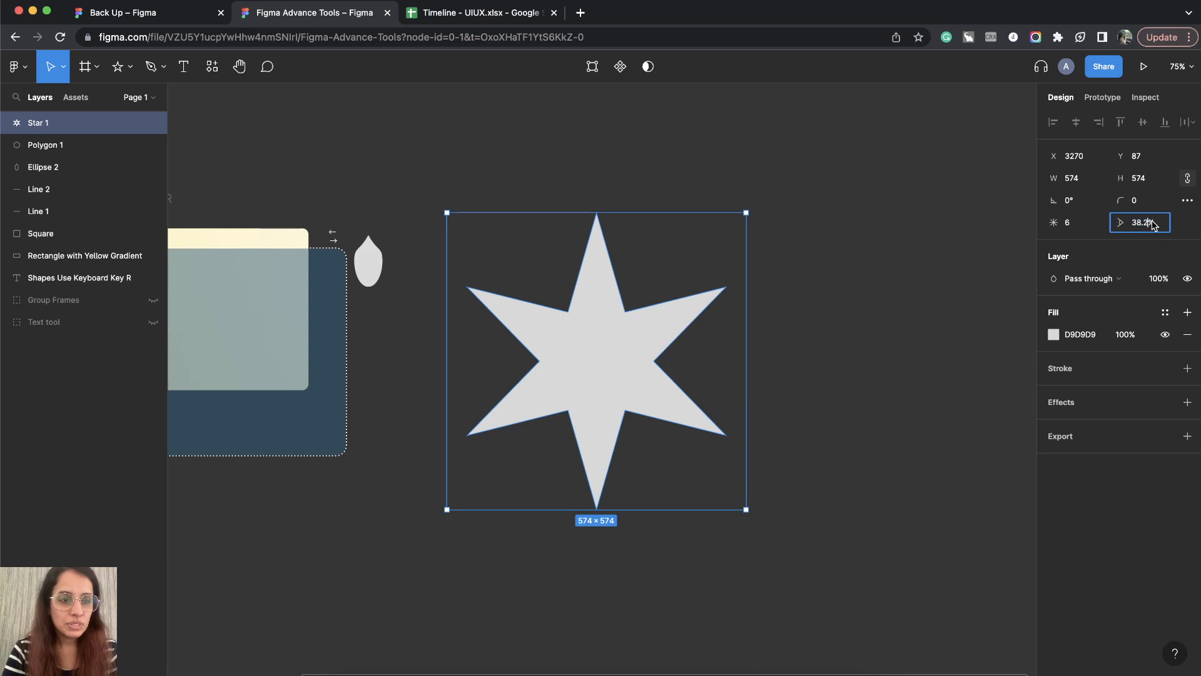
pyautogui.write('60')
pyautogui.press('Return')
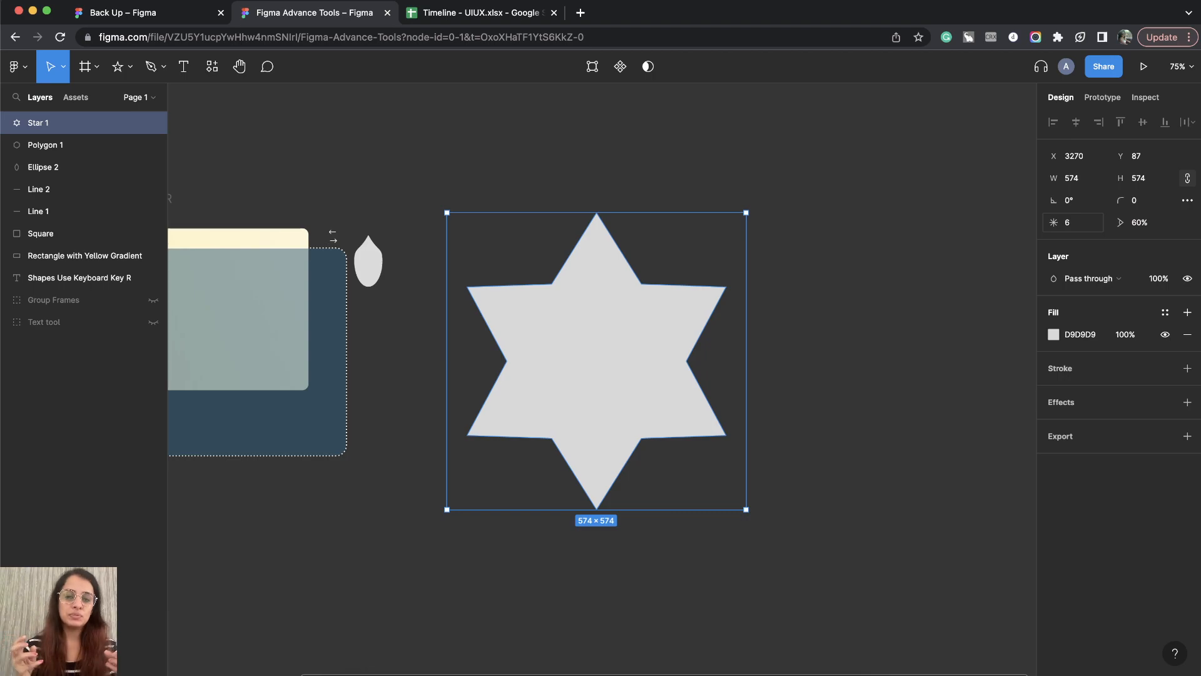
# Step: Try larger ratios on the six-pointed star in big increments, and lower the ratio to 30%
pyautogui.click(1140, 224)
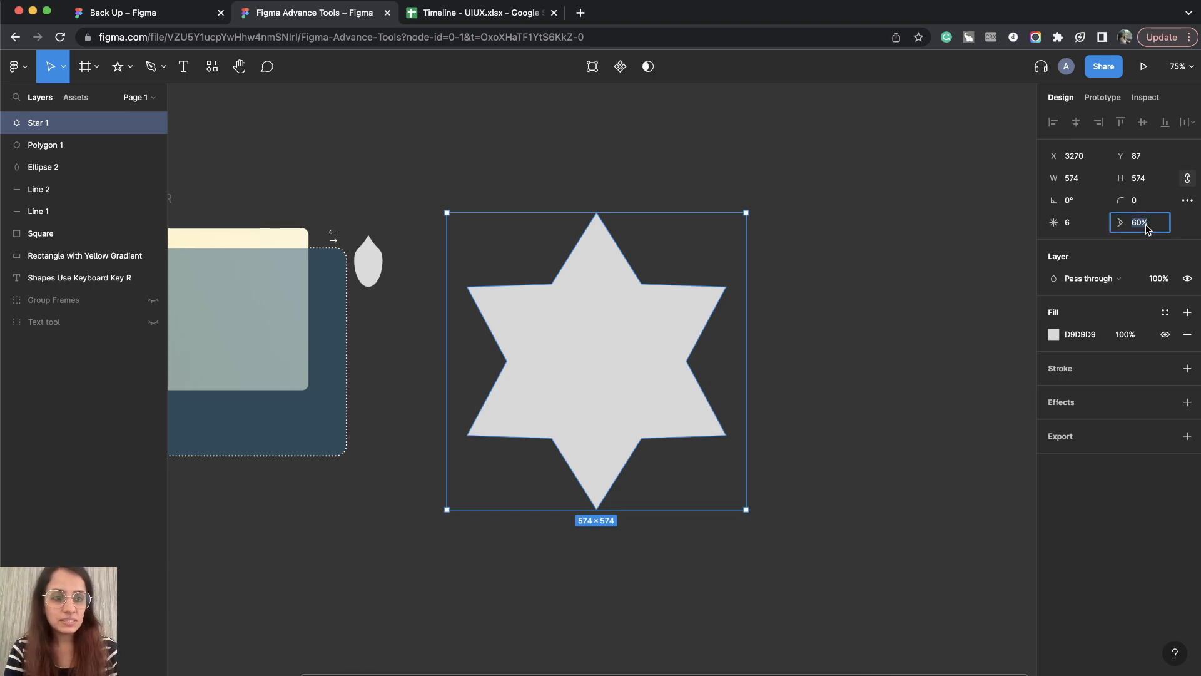
pyautogui.hotkey('shift', 'Up')
pyautogui.hotkey('shift', 'Up')
pyautogui.hotkey('shift', 'Up')
pyautogui.hotkey('shift', 'Down')
pyautogui.hotkey('shift', 'Down')
pyautogui.hotkey('shift', 'Down')
pyautogui.hotkey('shift', 'Down')
pyautogui.hotkey('shift', 'Down')
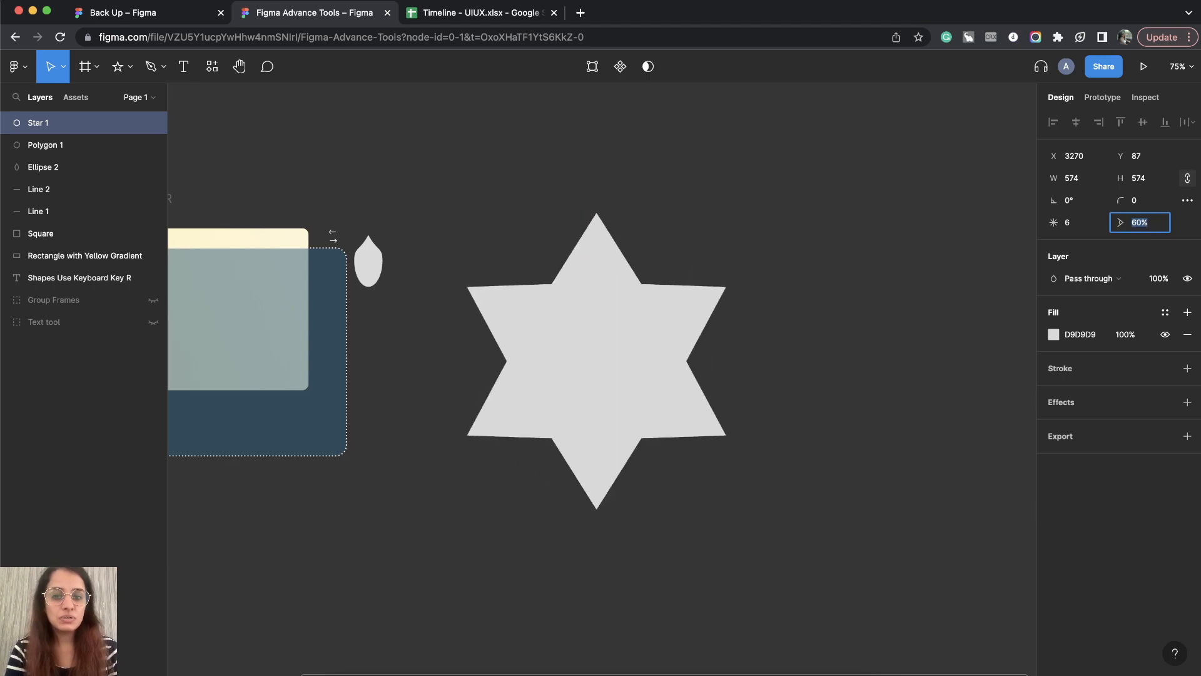
pyautogui.hotkey('shift', 'Down')
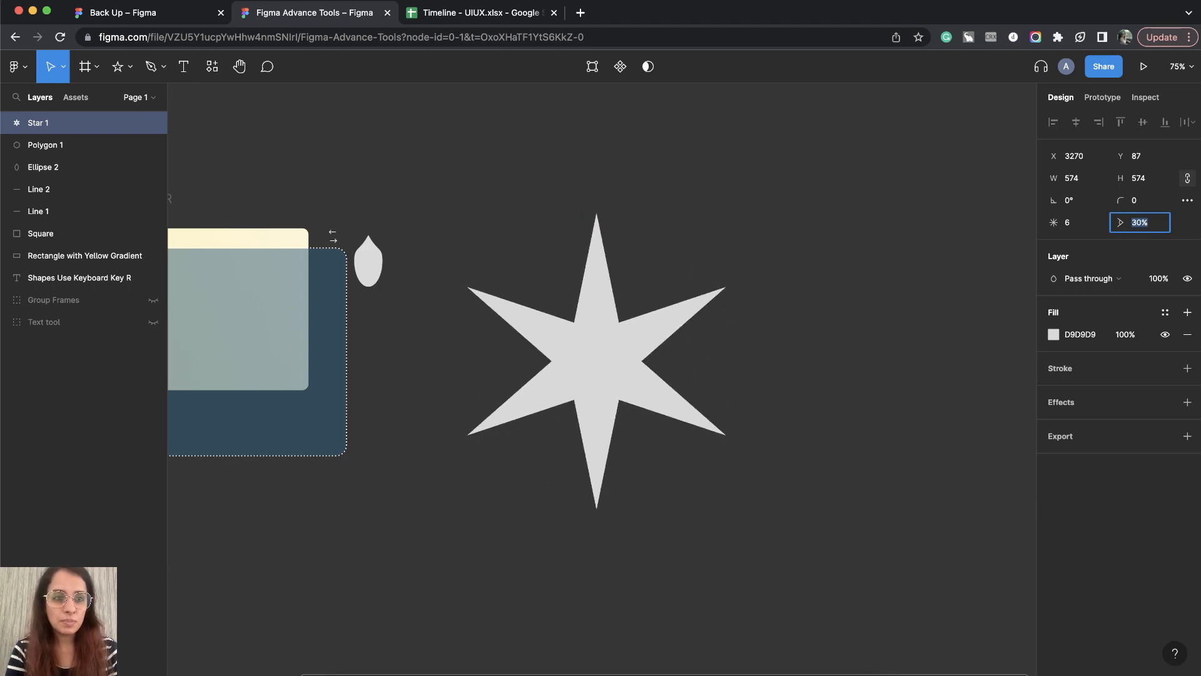
# Step: Restore the six-pointed star's inner ratio to 60% and reselect the star on the canvas
pyautogui.write('60')
pyautogui.press('Return')
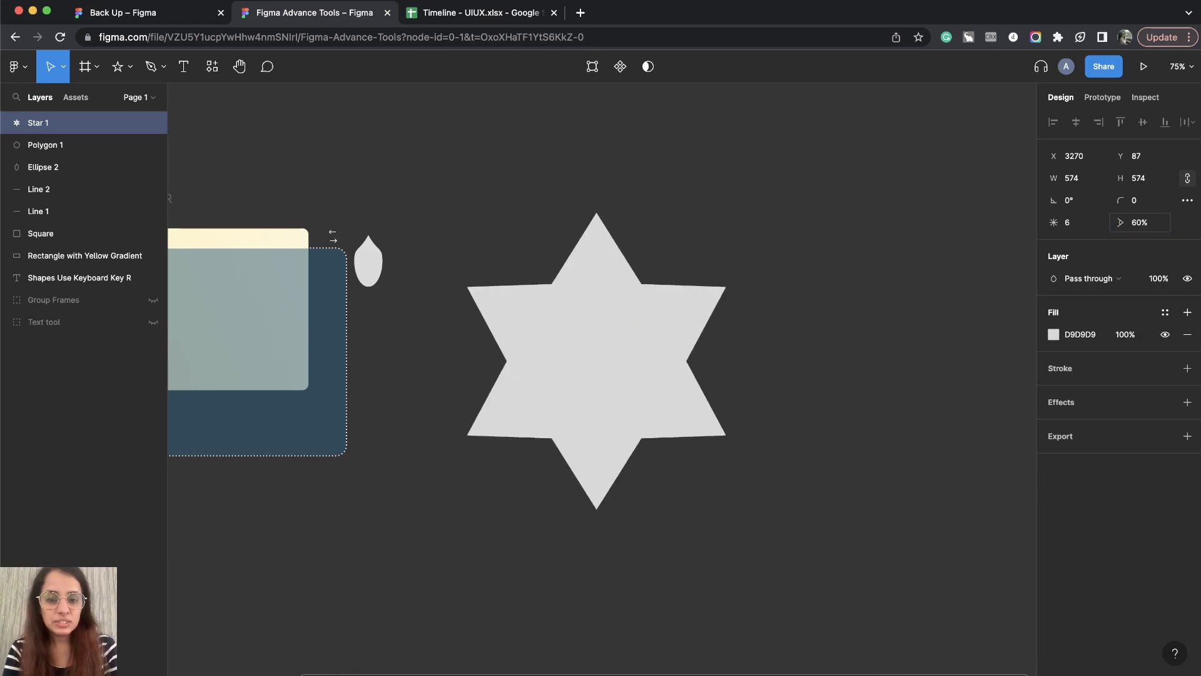
pyautogui.click(793, 408)
pyautogui.click(621, 356)
pyautogui.scroll(-5, 622, 357)
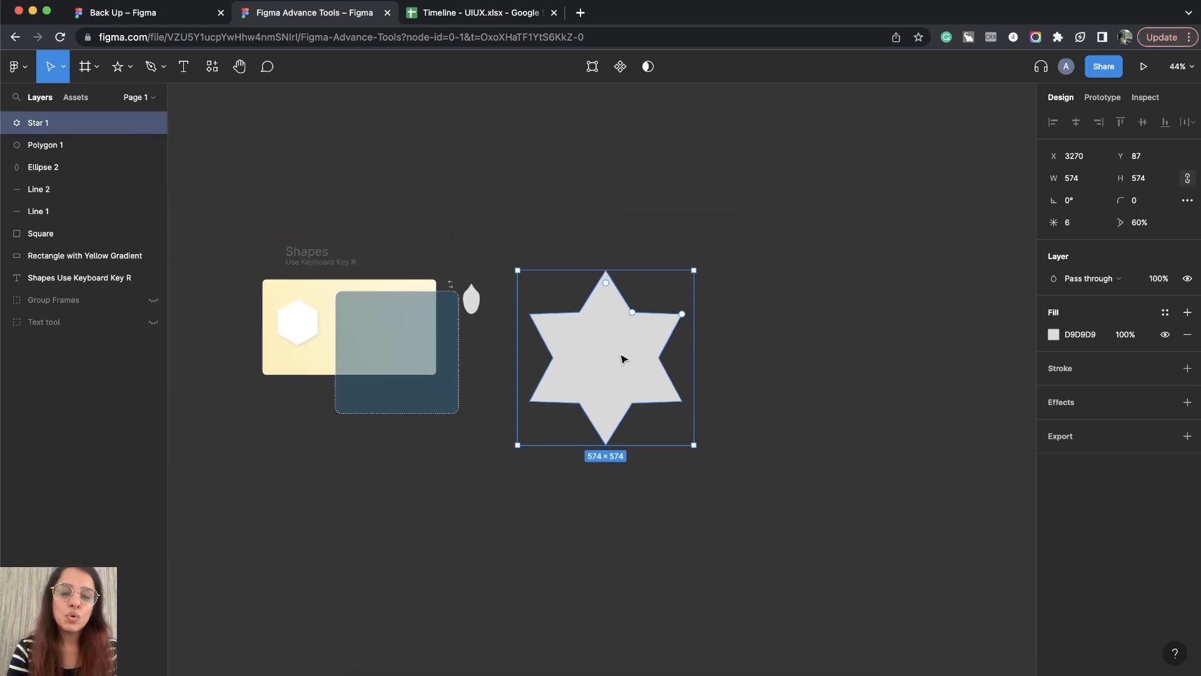
# Step: Try moving the star's top point and upper-right inner corner inward in object editing, undo the changes and leave editing
pyautogui.scroll(10, 606, 313)
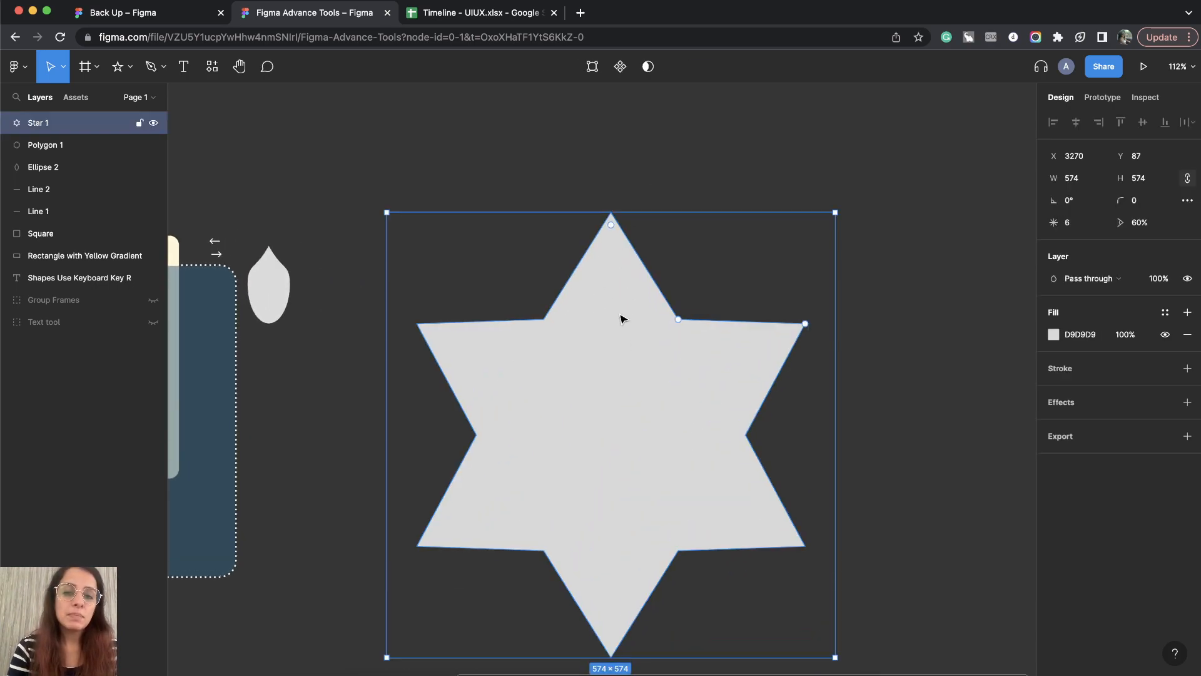
pyautogui.click(634, 179)
pyautogui.click(596, 309)
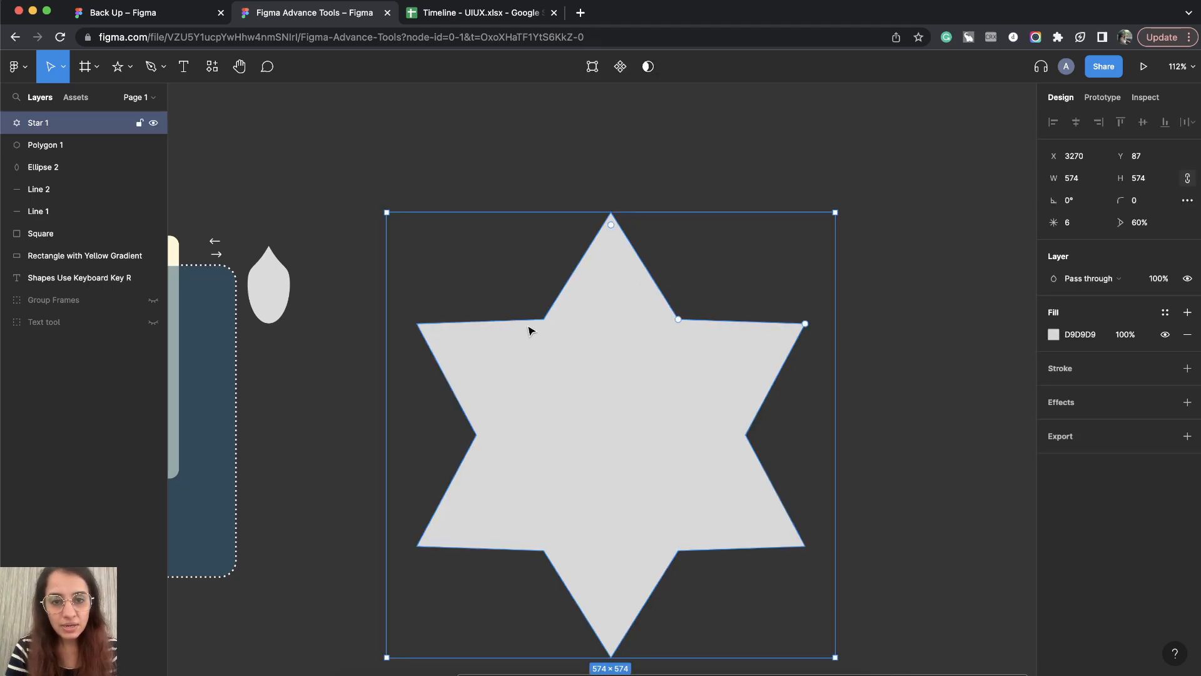
pyautogui.click(592, 66)
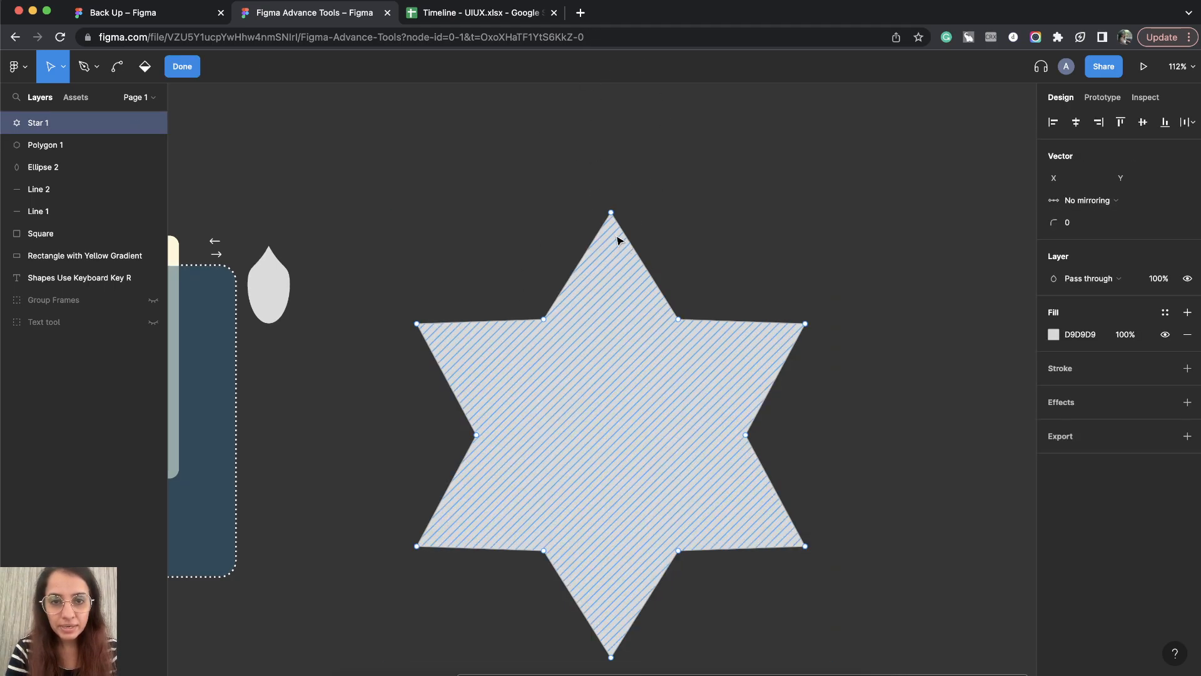
pyautogui.moveTo(611, 213); pyautogui.dragTo(611, 345)
pyautogui.moveTo(619, 414)
pyautogui.mouseDown()
pyautogui.moveTo(611, 555)
pyautogui.moveTo(590, 219)
pyautogui.moveTo(611, 214)
pyautogui.mouseUp()
pyautogui.moveTo(679, 320)
pyautogui.mouseDown()
pyautogui.moveTo(632, 405)
pyautogui.moveTo(678, 252)
pyautogui.moveTo(624, 455)
pyautogui.mouseUp()
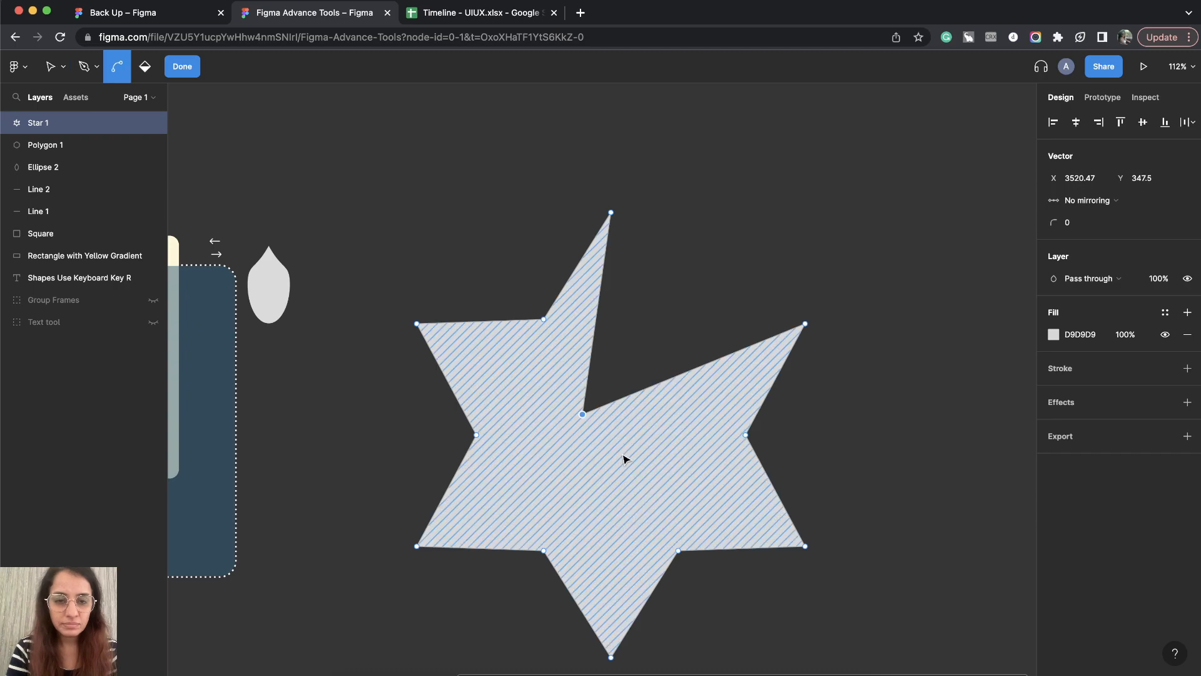
pyautogui.press('super+z')
pyautogui.scroll(-2, 823, 303)
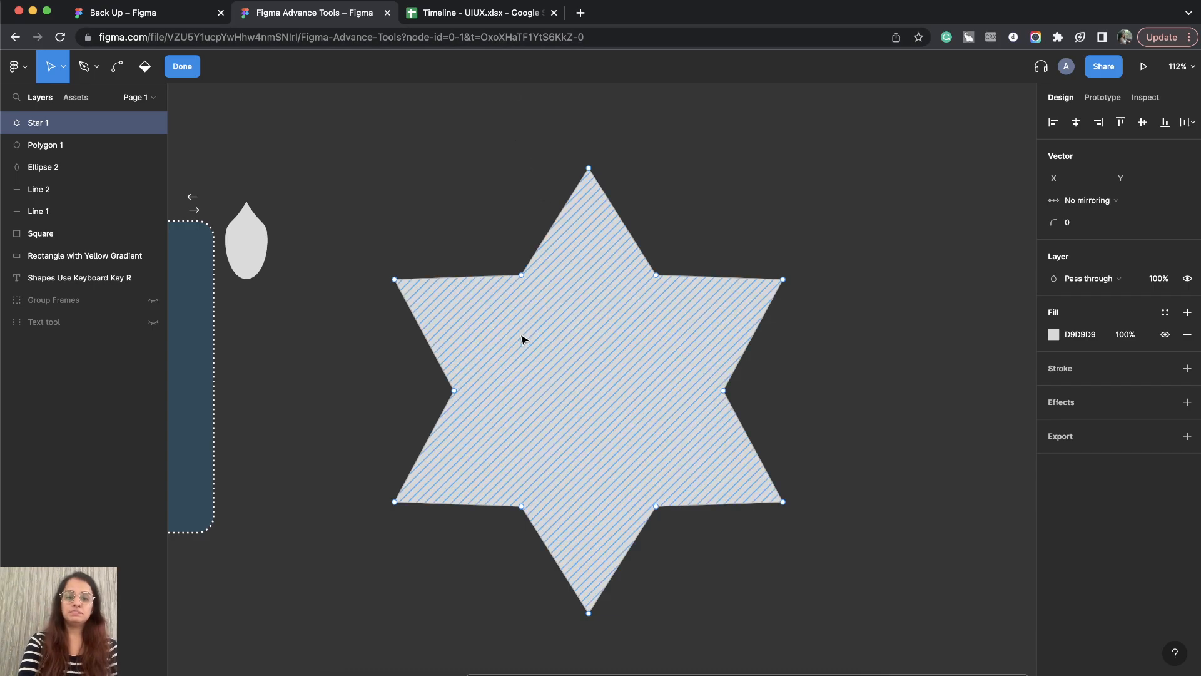
pyautogui.press('Escape')
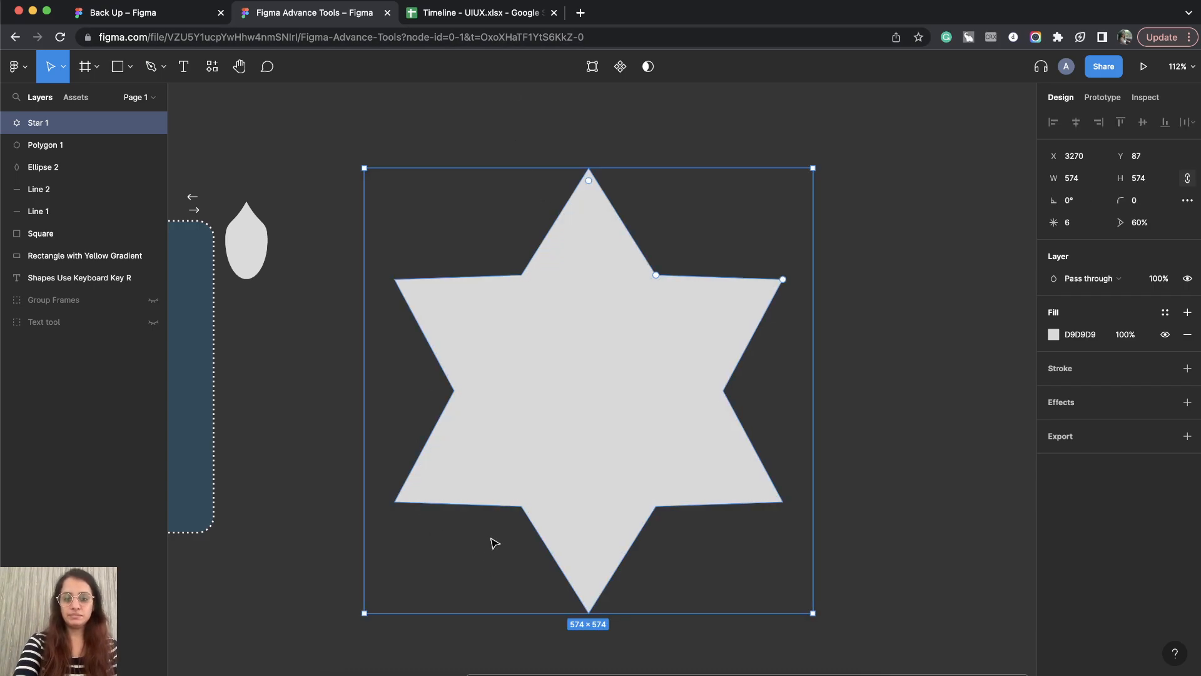
# Step: Scale the star down to 129 × 129 and place it beside the dark blue square, below the teardrop shape
pyautogui.click(828, 202)
pyautogui.click(585, 378)
pyautogui.scroll(-5, 584, 379)
pyautogui.click(759, 407)
pyautogui.click(573, 396)
pyautogui.moveTo(664, 460); pyautogui.dragTo(477, 375)
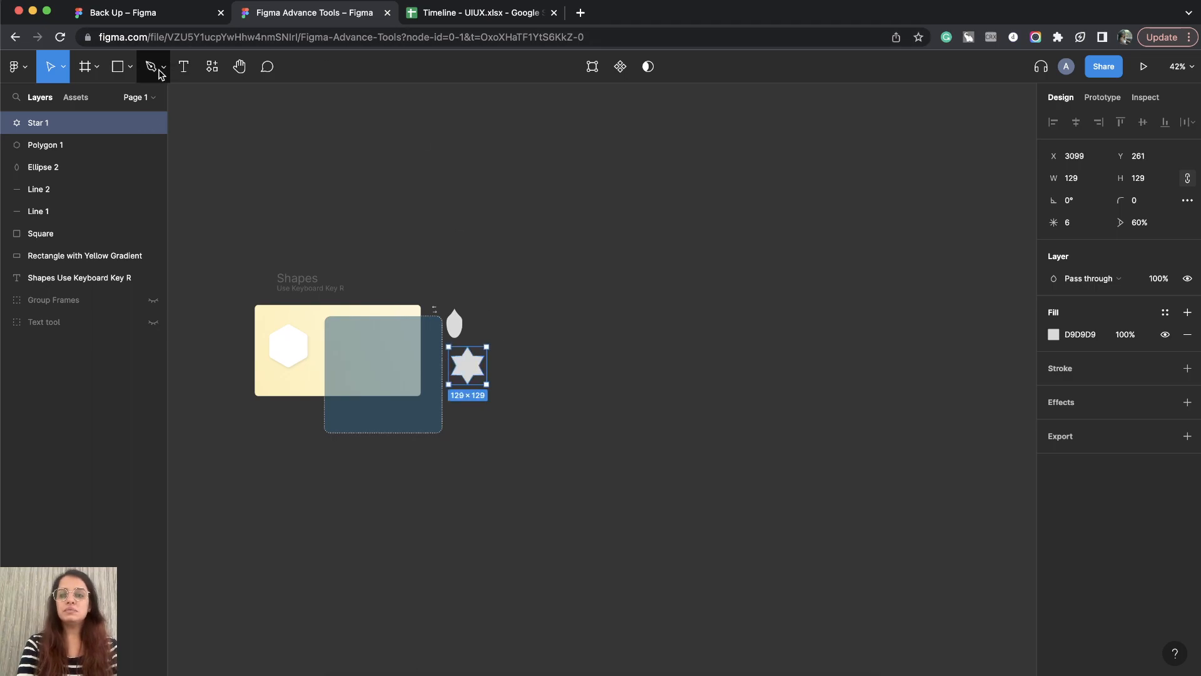
# Step: Review the list of available shape tools and close it with the Rectangle tool active
pyautogui.click(124, 69)
pyautogui.click(129, 68)
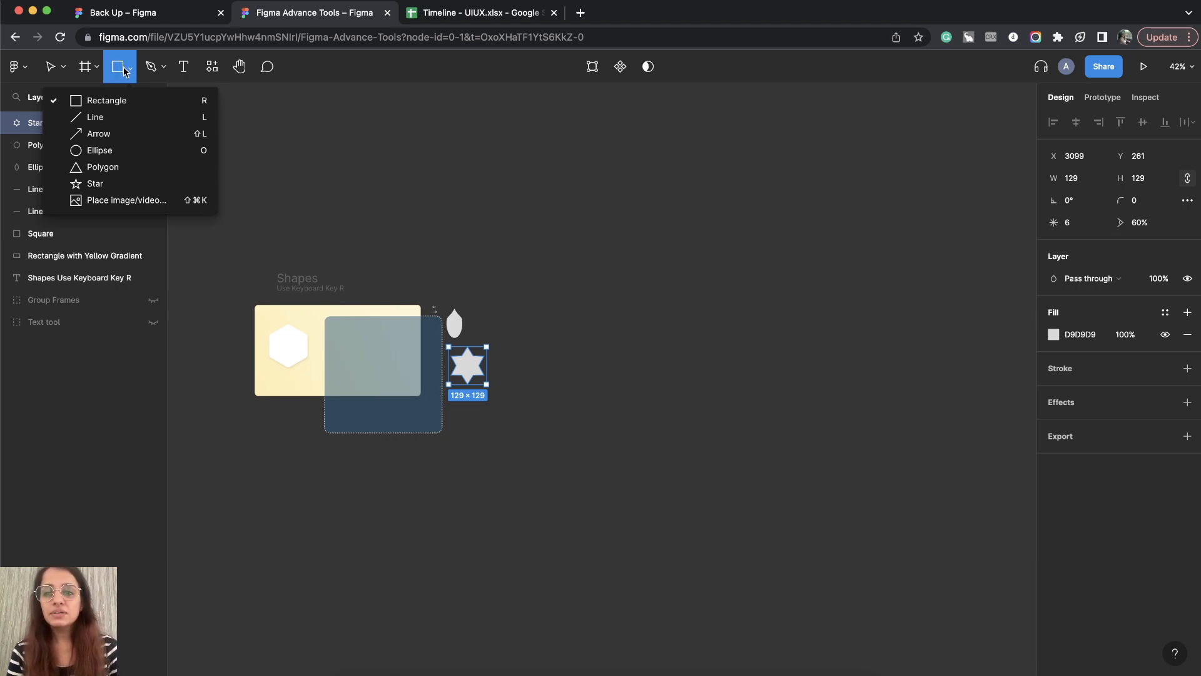
pyautogui.click(127, 70)
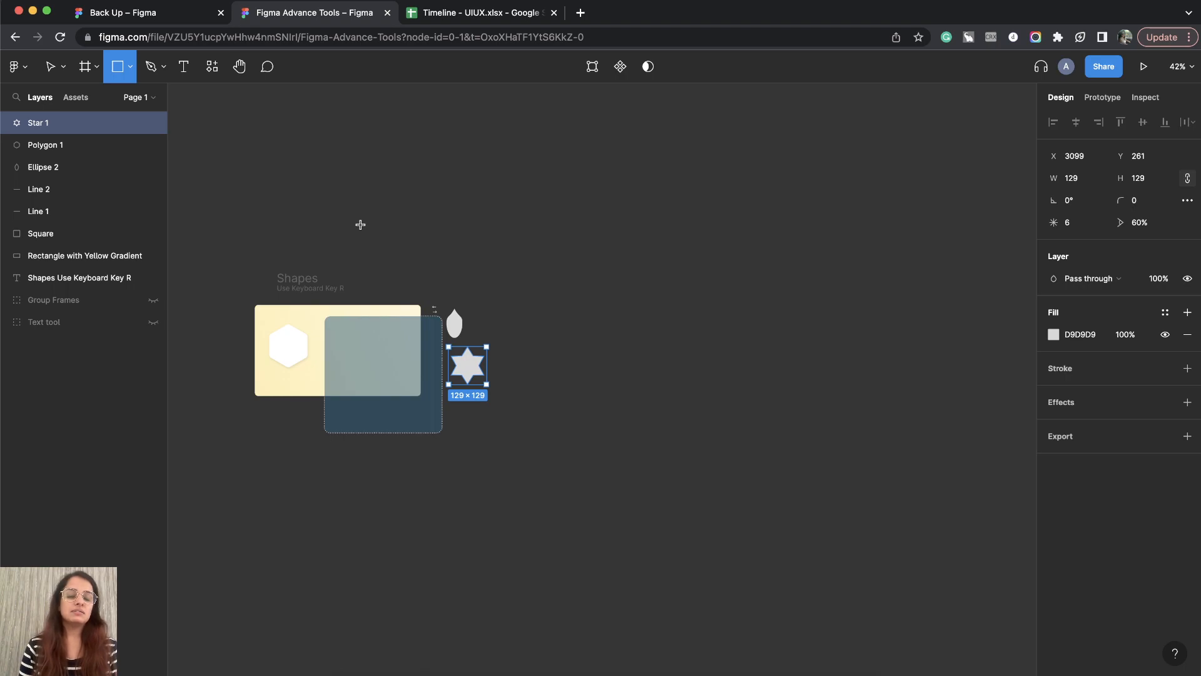